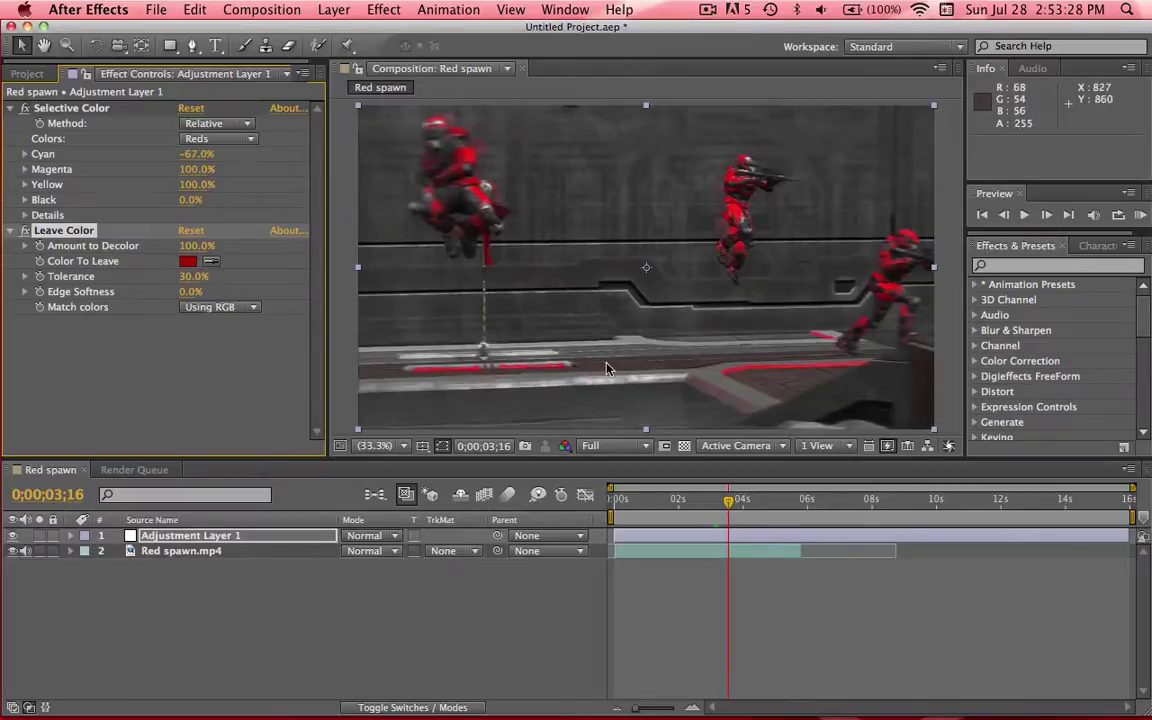
# Step: Scrub the finished Red spawn comp from about 1.8 to 4 seconds to review it
pyautogui.click(667, 502)
pyautogui.moveTo(670, 505); pyautogui.dragTo(721, 510)
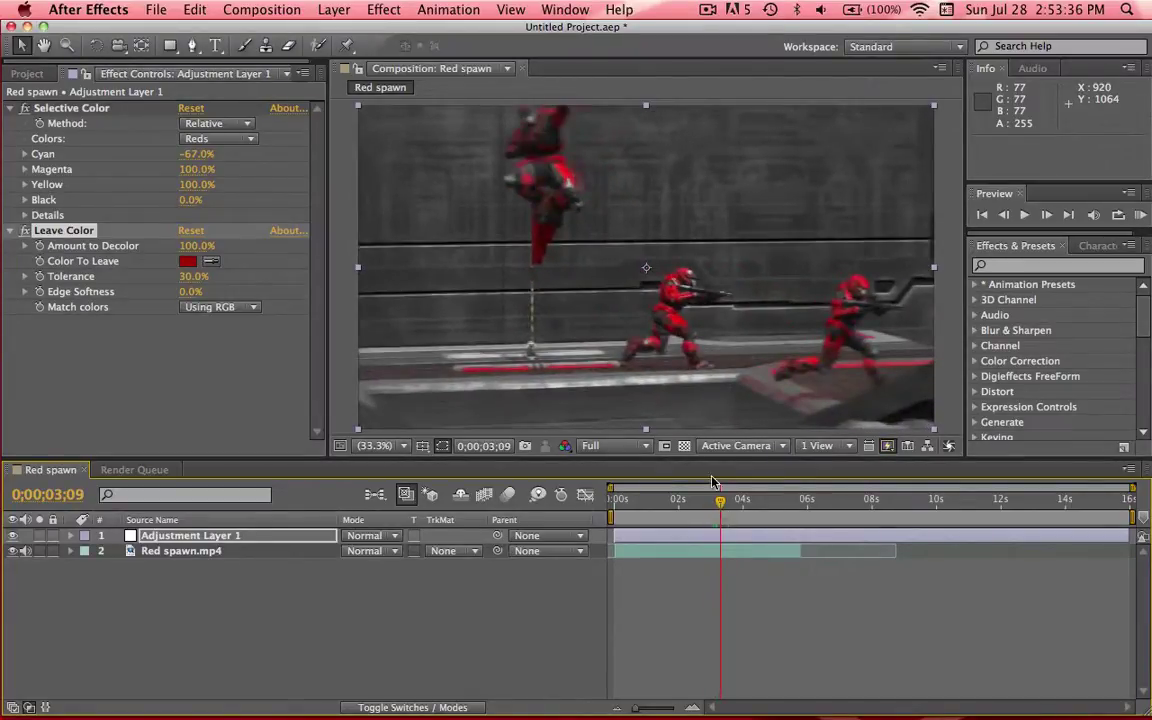
pyautogui.moveTo(759, 514); pyautogui.dragTo(728, 507)
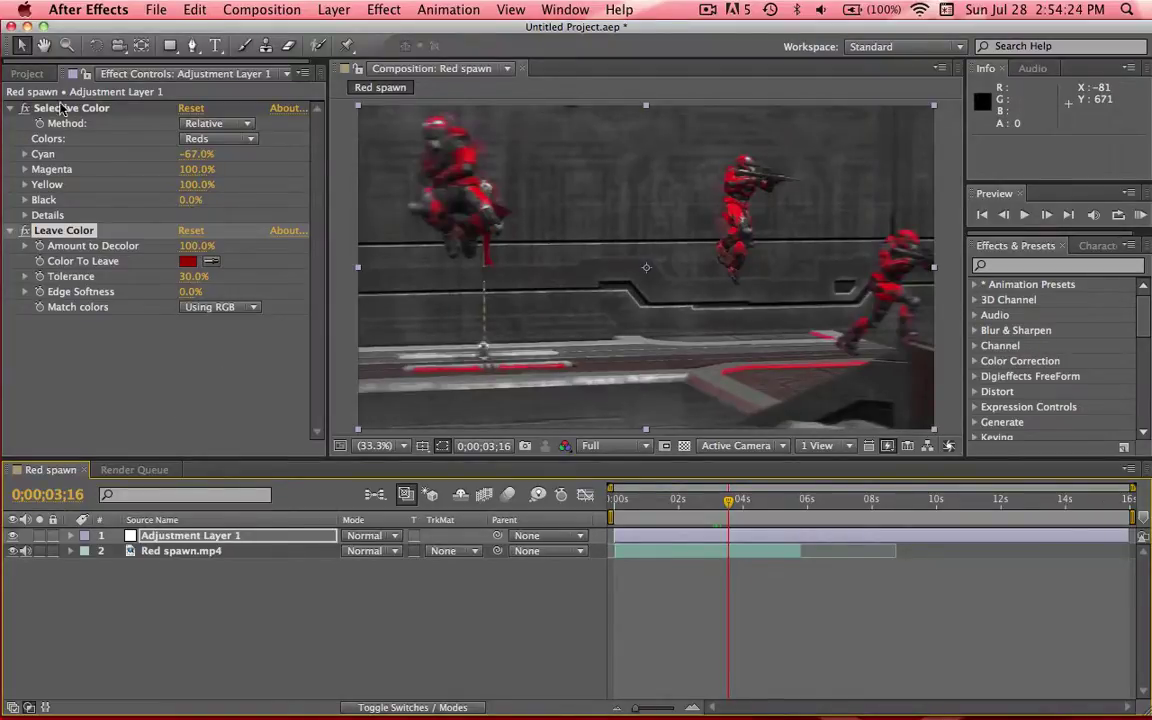
# Step: Create the Red spawn 2 composition from Red spawn.mp4 and preview it
pyautogui.click(27, 73)
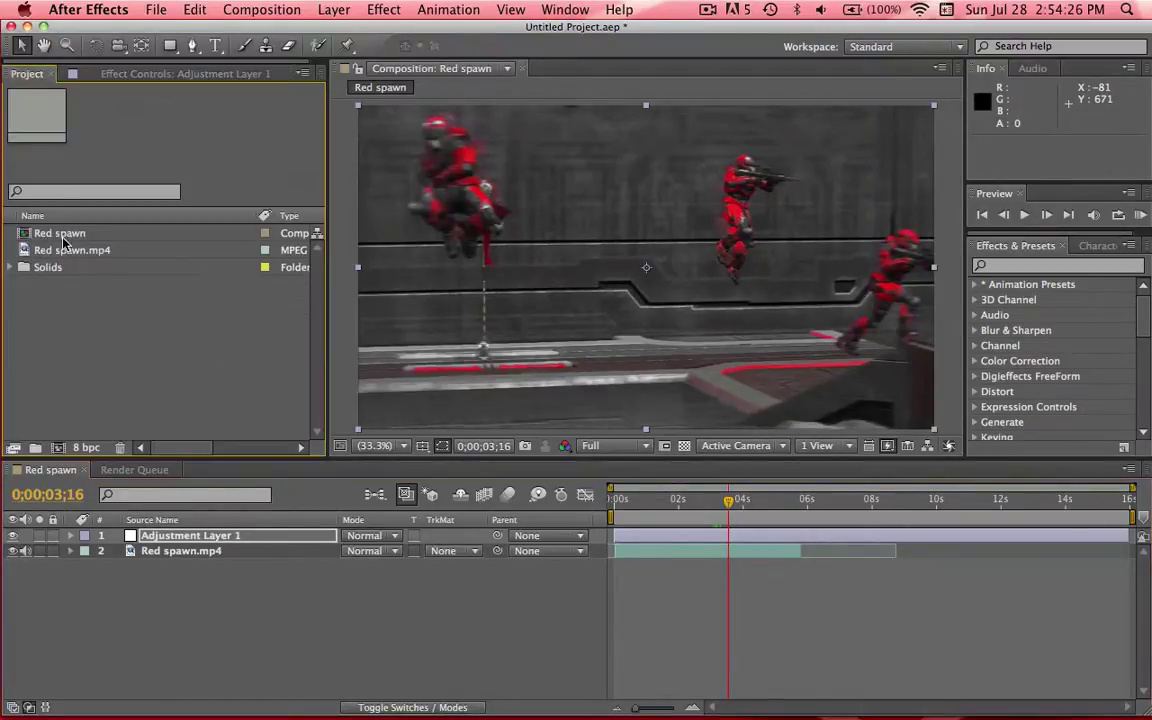
pyautogui.moveTo(63, 252); pyautogui.dragTo(57, 447)
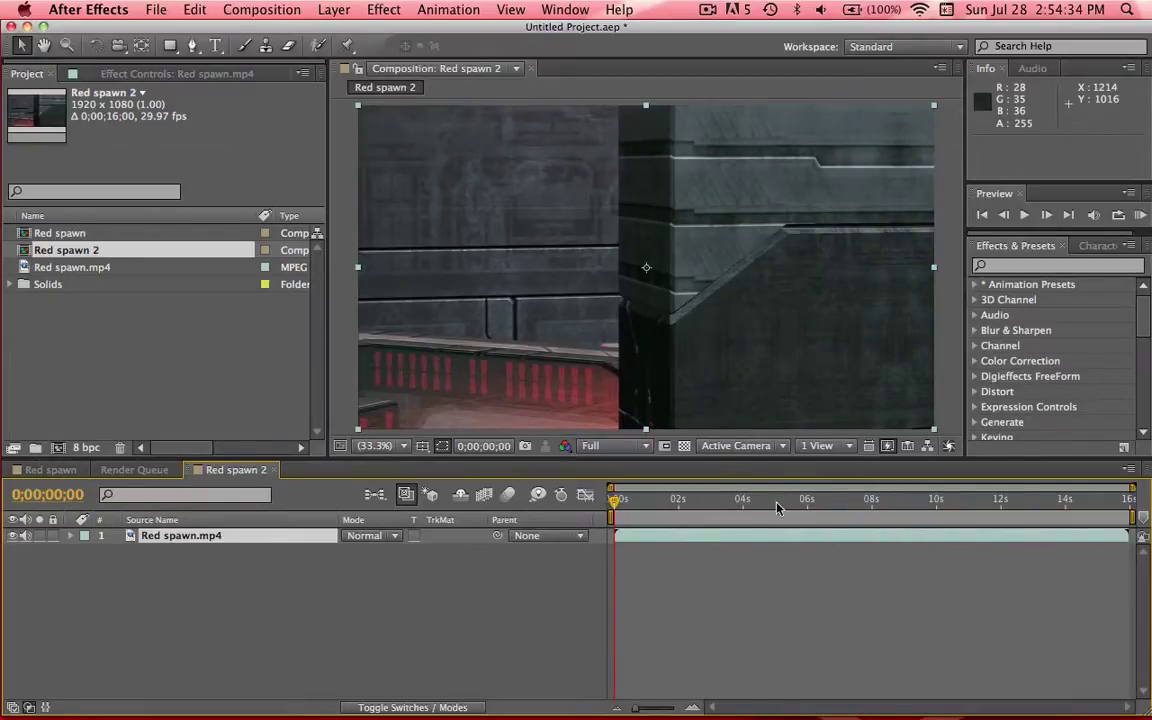
pyautogui.moveTo(777, 507); pyautogui.dragTo(867, 507)
# Step: Trim the Red spawn.mp4 layer so it ends at 0;00;04;00
pyautogui.moveTo(613, 531)
pyautogui.mouseDown()
pyautogui.moveTo(872, 539)
pyautogui.moveTo(620, 540)
pyautogui.mouseUp()
pyautogui.moveTo(829, 511); pyautogui.dragTo(741, 509)
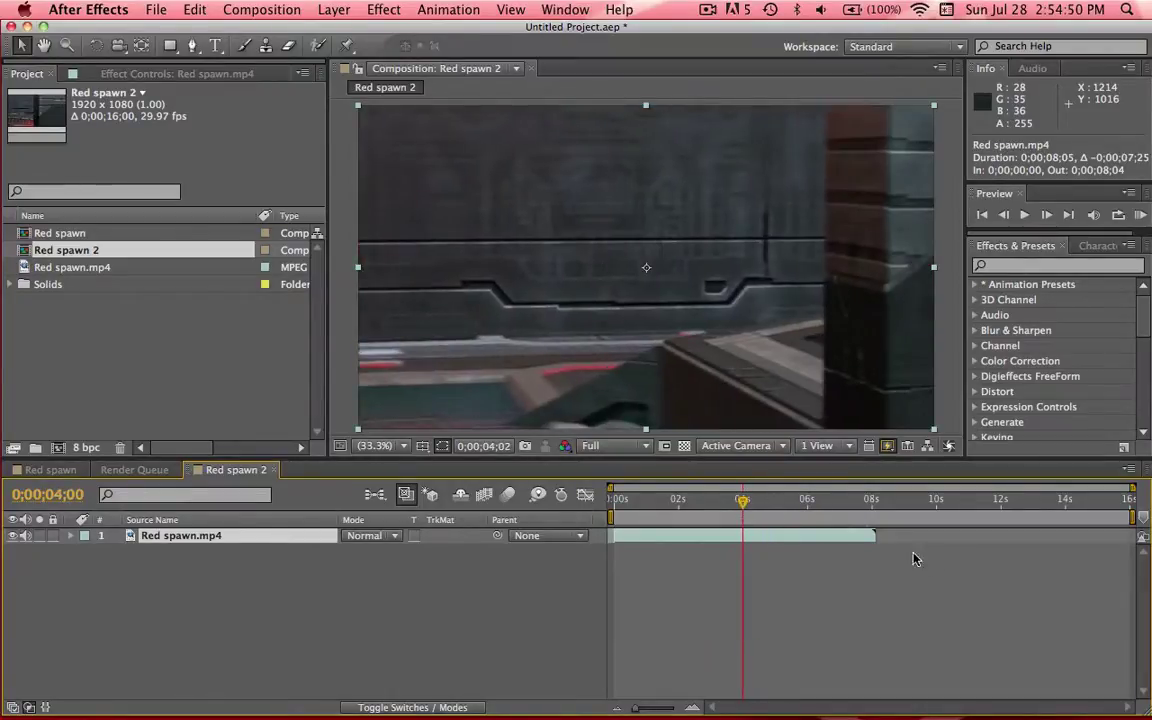
pyautogui.moveTo(874, 532); pyautogui.dragTo(743, 535)
# Step: Add a new adjustment layer above the clip in Red spawn 2
pyautogui.click(334, 9)
pyautogui.moveTo(341, 31)
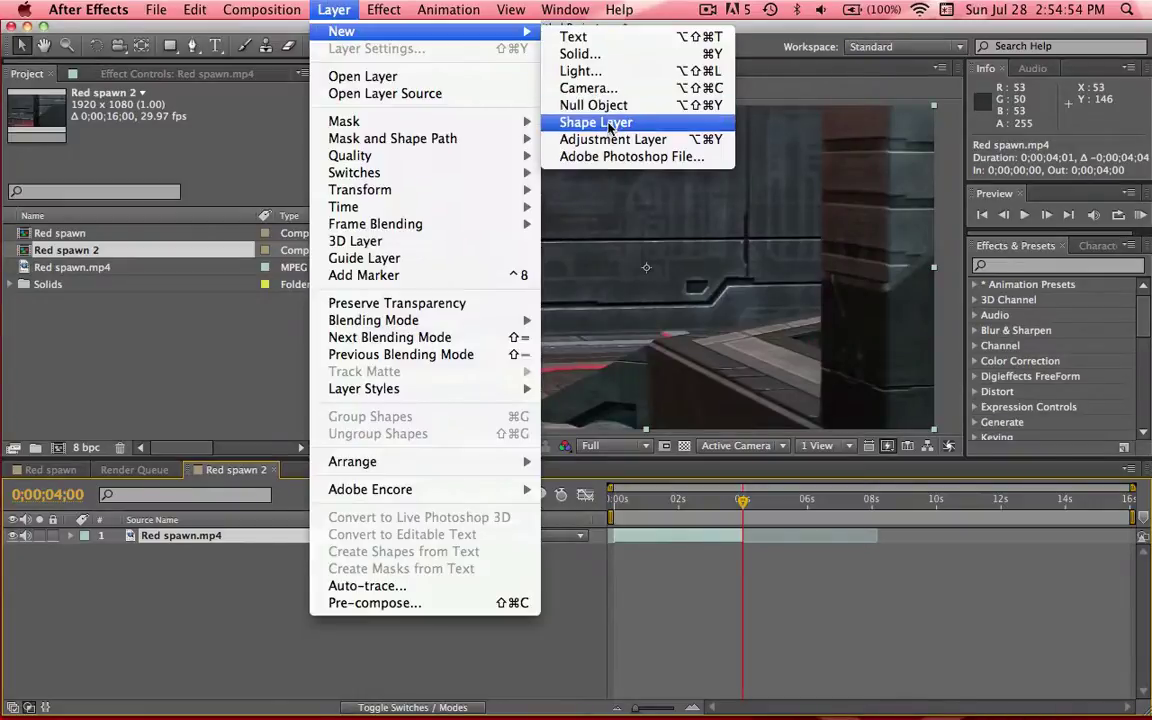
pyautogui.click(560, 136)
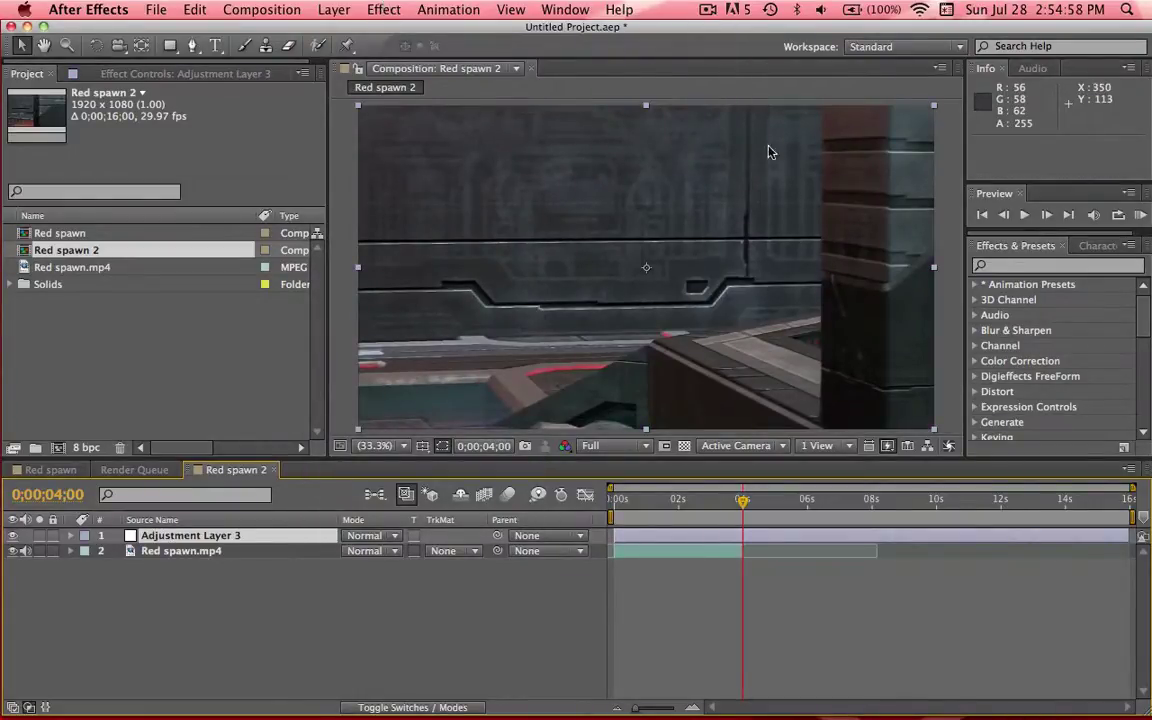
# Step: Apply Selective Color and Leave Color to the adjustment layer from Effects & Presets
pyautogui.click(1035, 268)
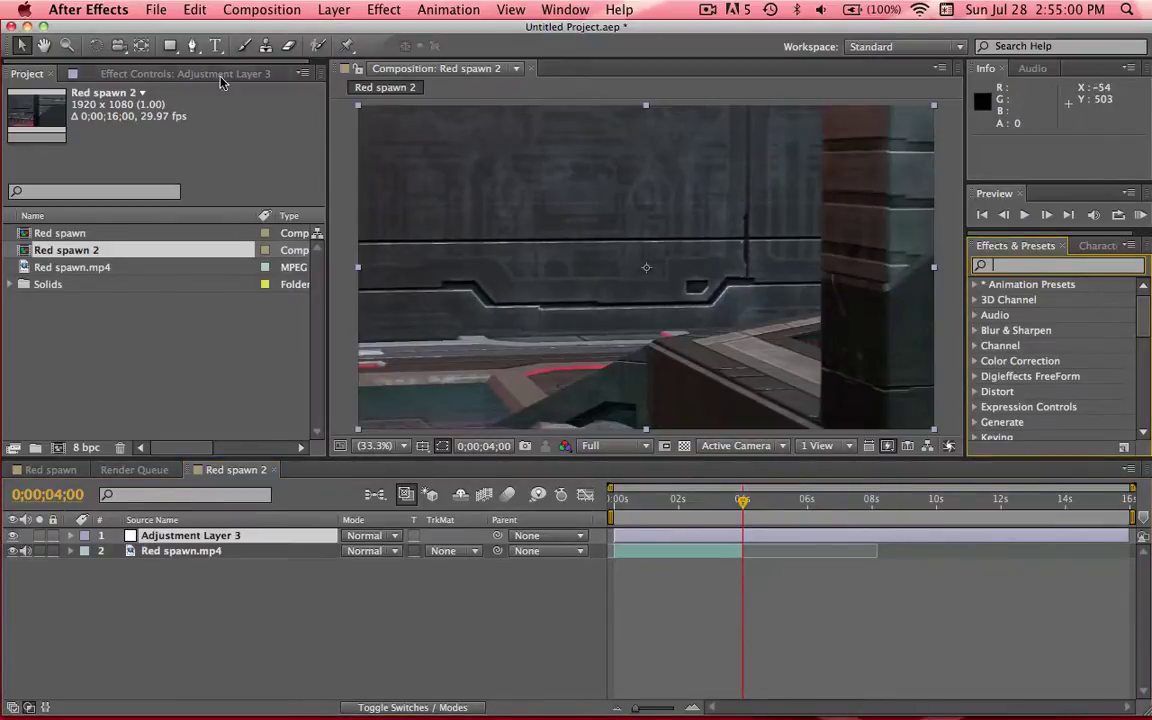
pyautogui.click(193, 73)
pyautogui.click(1036, 266)
pyautogui.write('sele')
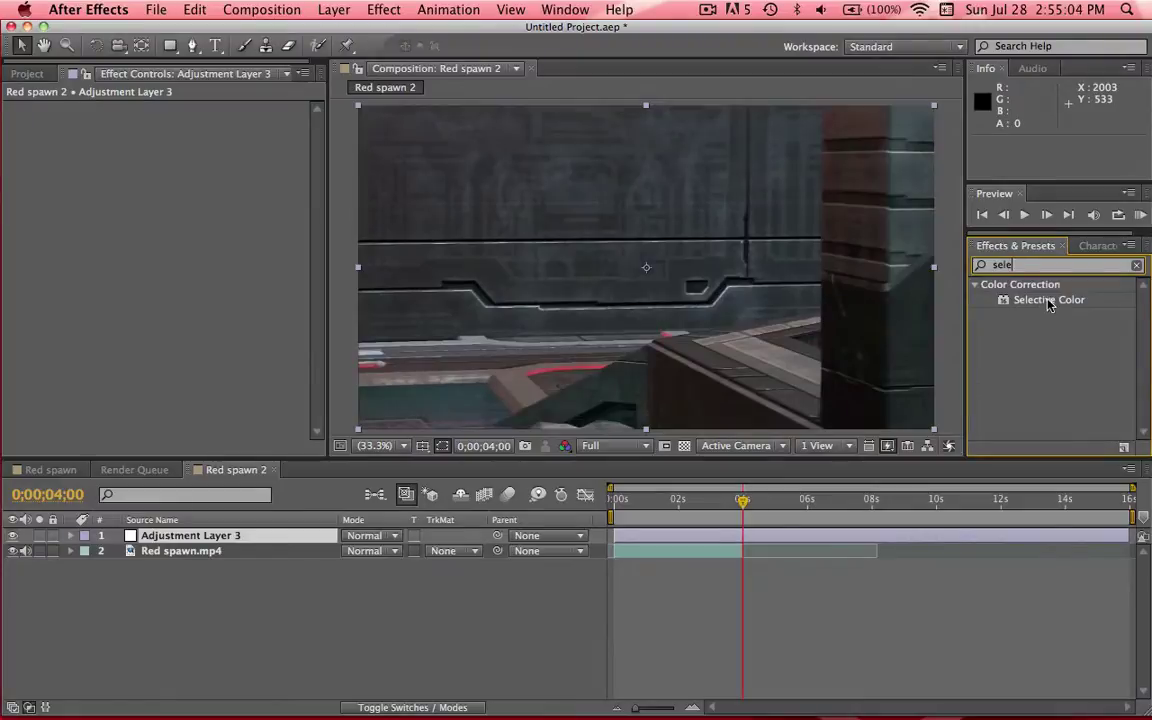
pyautogui.moveTo(1049, 310); pyautogui.dragTo(159, 142)
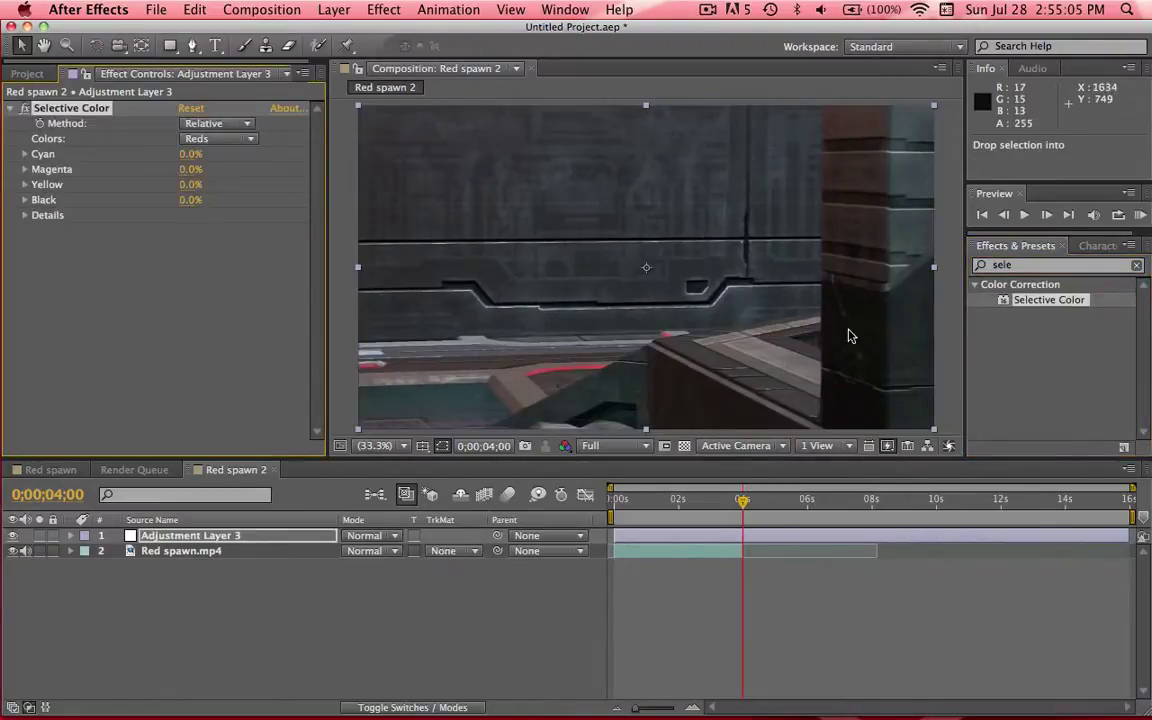
pyautogui.click(1025, 266)
pyautogui.write('leave c')
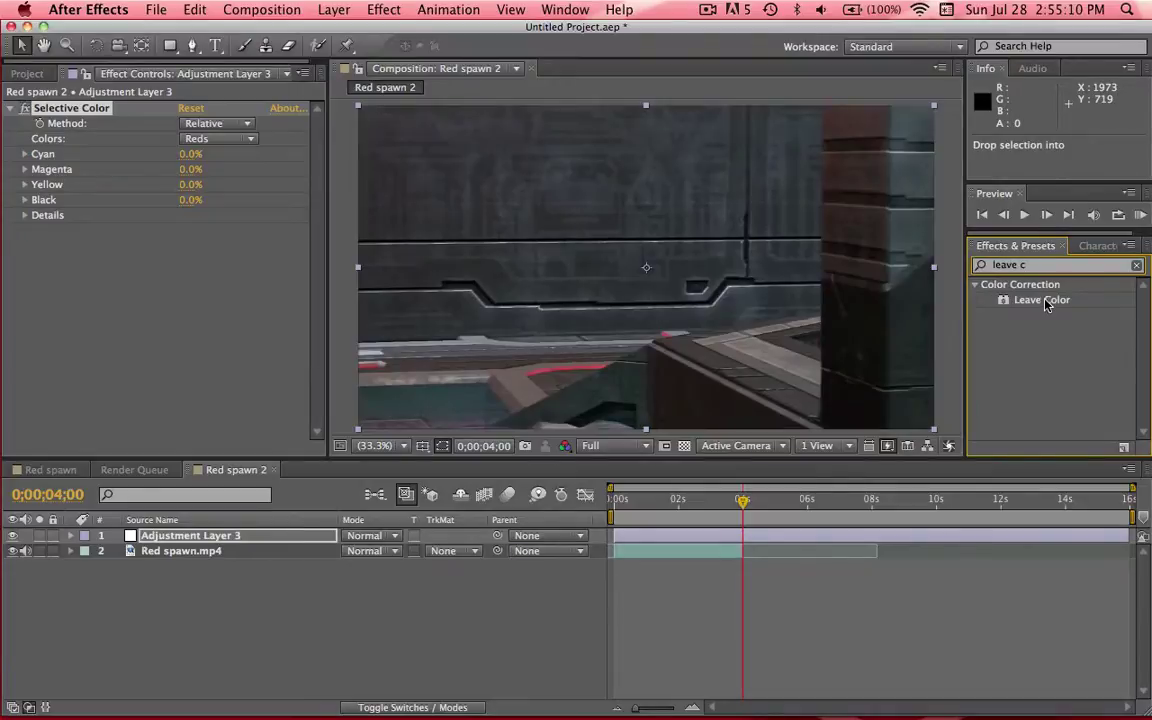
pyautogui.moveTo(1046, 301); pyautogui.dragTo(157, 276)
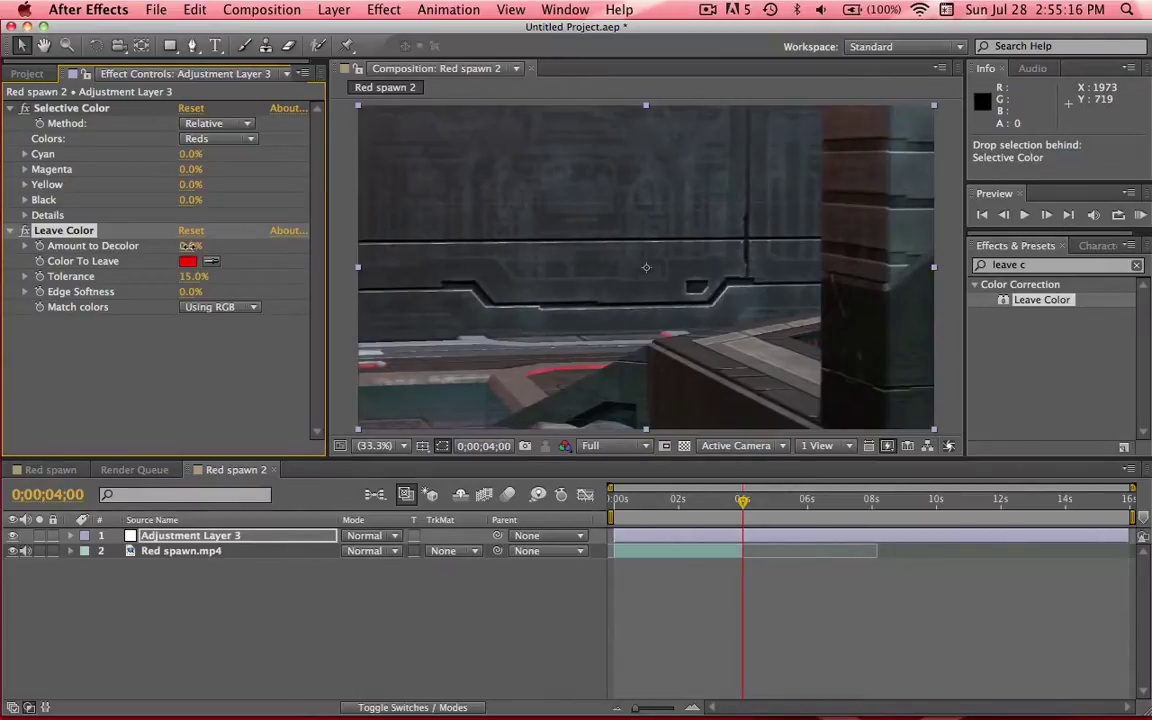
# Step: Set Leave Color's Amount to Decolor to 80% on a frame showing the Spartans
pyautogui.moveTo(190, 245); pyautogui.dragTo(202, 245)
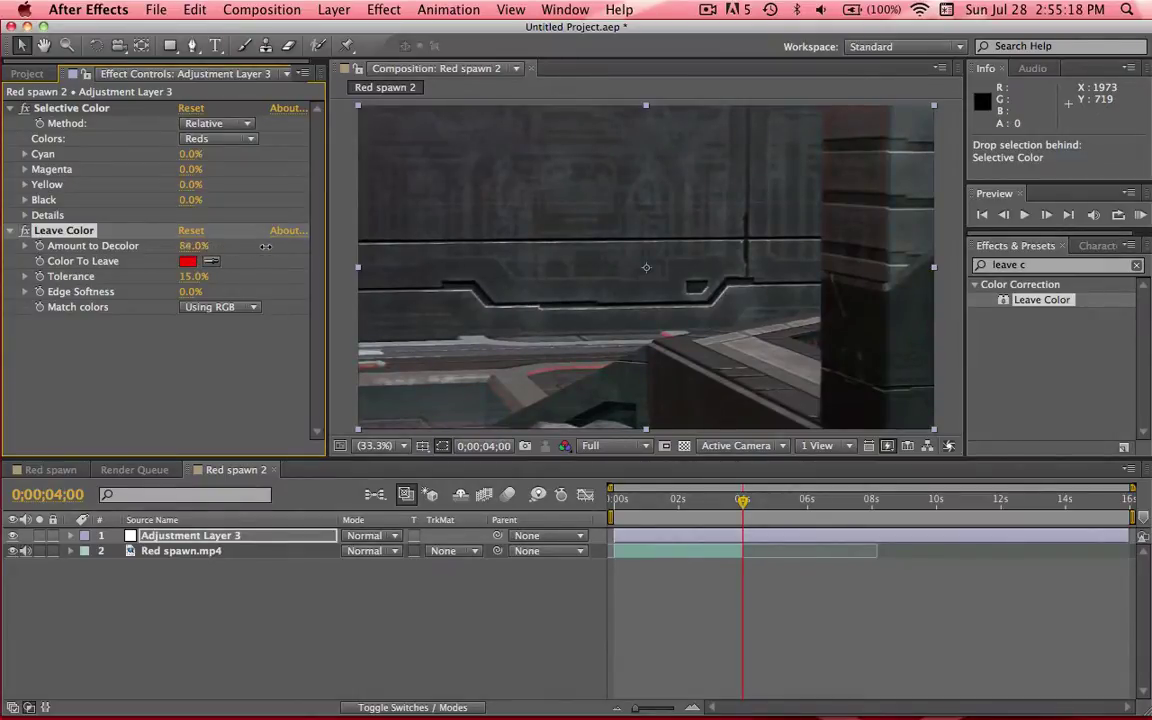
pyautogui.moveTo(284, 250); pyautogui.dragTo(280, 230)
pyautogui.moveTo(663, 499); pyautogui.dragTo(692, 505)
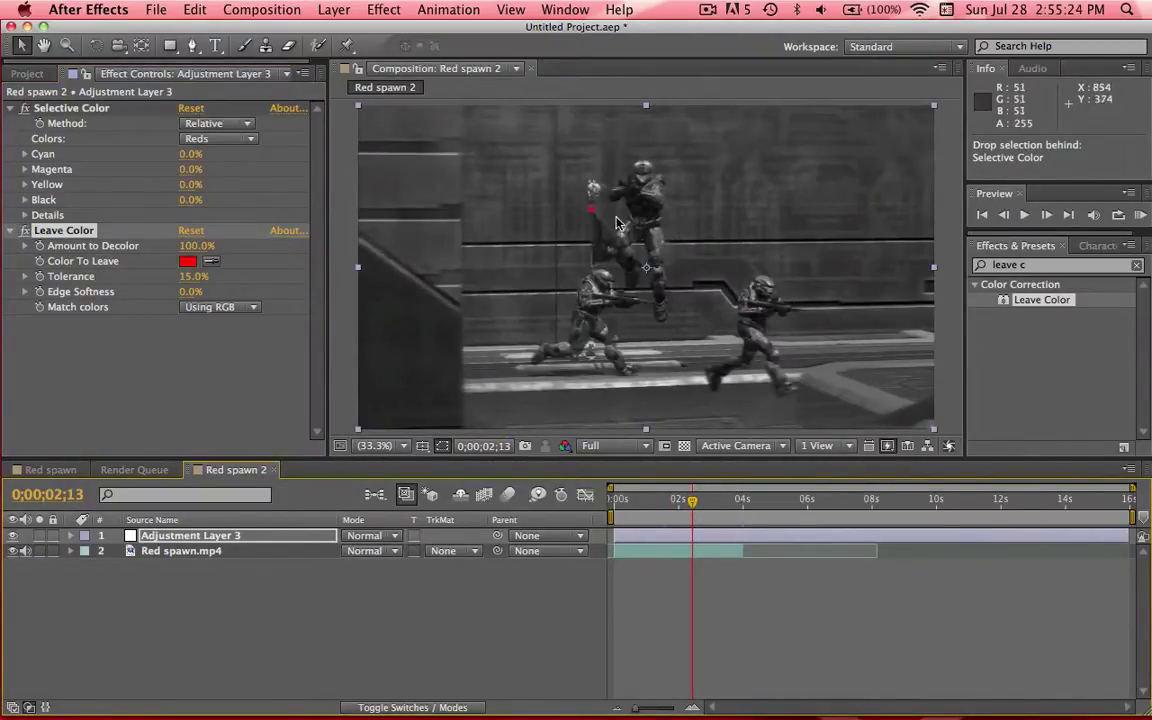
pyautogui.click(196, 245)
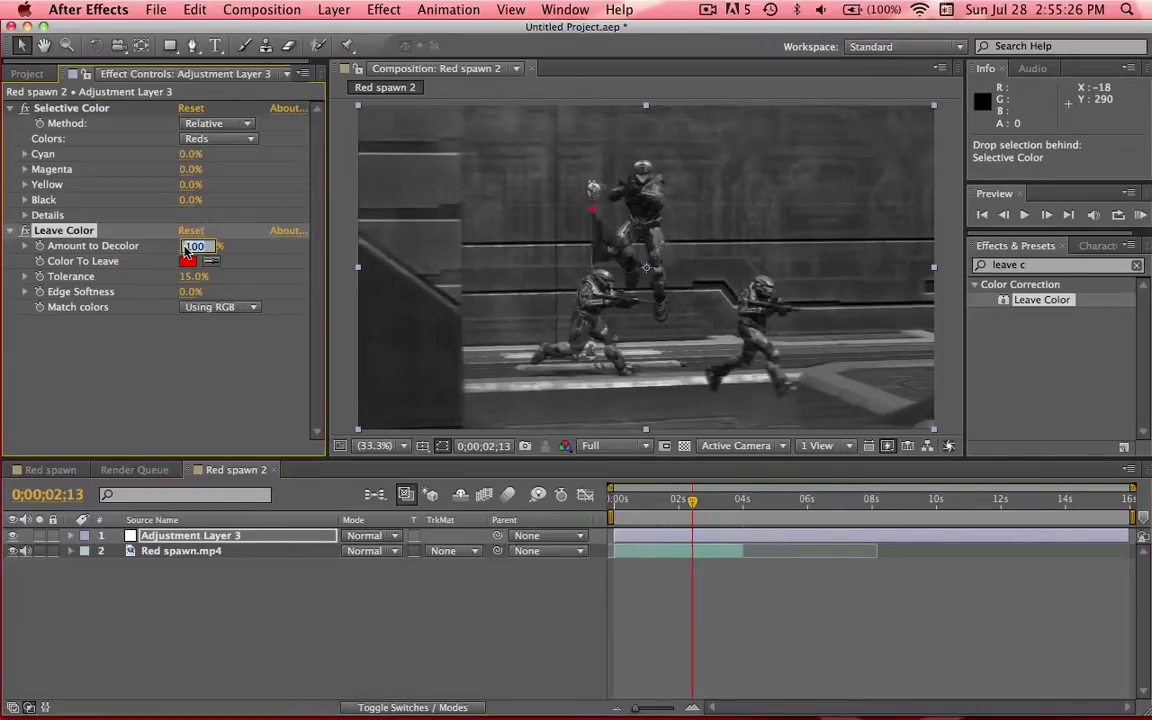
pyautogui.write('80')
pyautogui.press('Return')
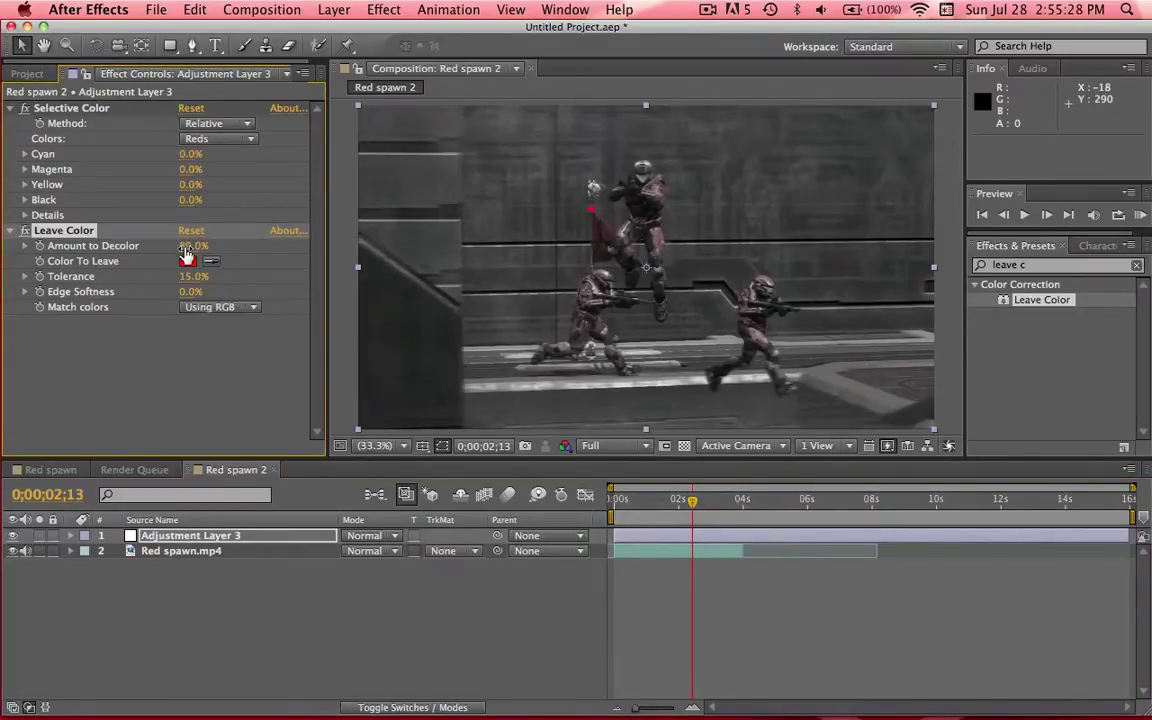
# Step: Set Color To Leave to the darker red B90000 and preview the first seconds
pyautogui.click(187, 261)
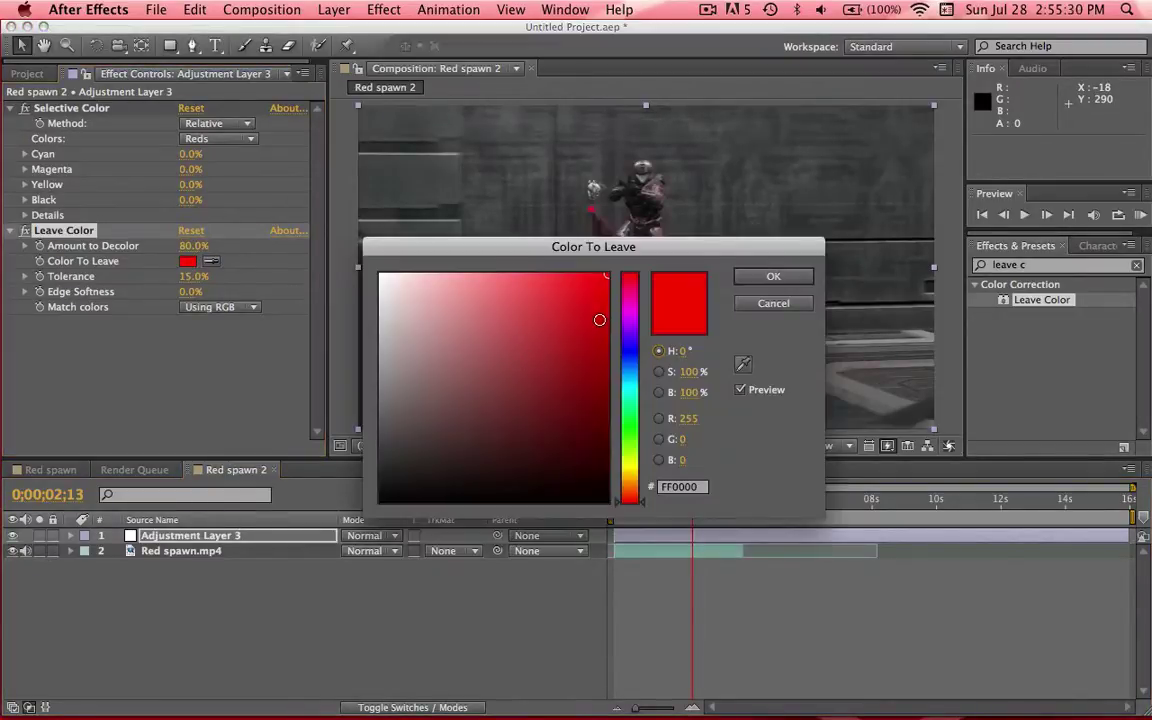
pyautogui.moveTo(599, 319); pyautogui.dragTo(620, 336)
pyautogui.click(772, 276)
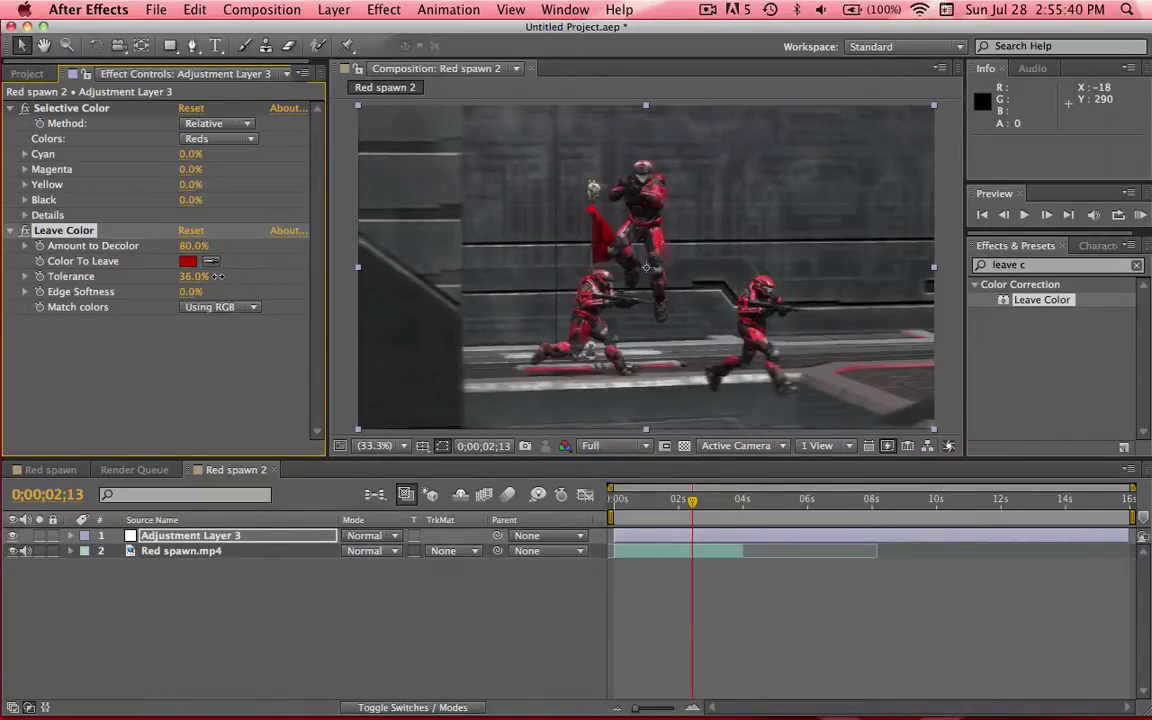
pyautogui.click(655, 500)
pyautogui.moveTo(655, 501); pyautogui.dragTo(689, 503)
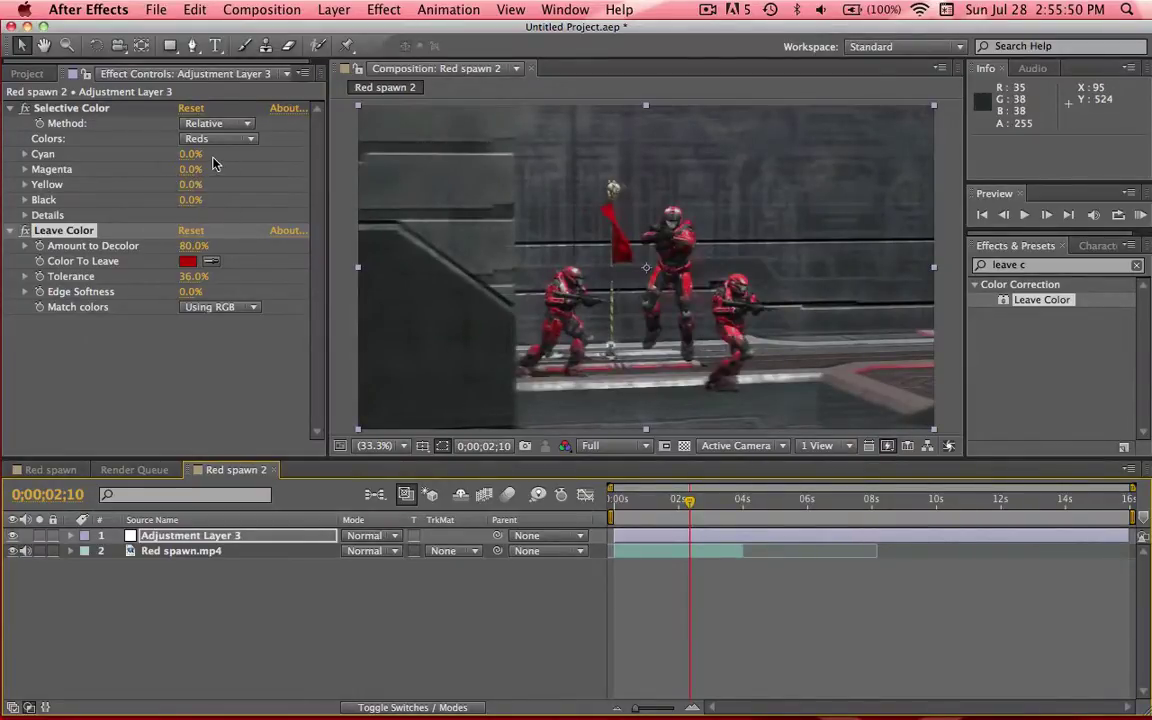
# Step: Experiment with Selective Color's Cyan, Magenta and Yellow values for Reds
pyautogui.moveTo(186, 154); pyautogui.dragTo(45, 171)
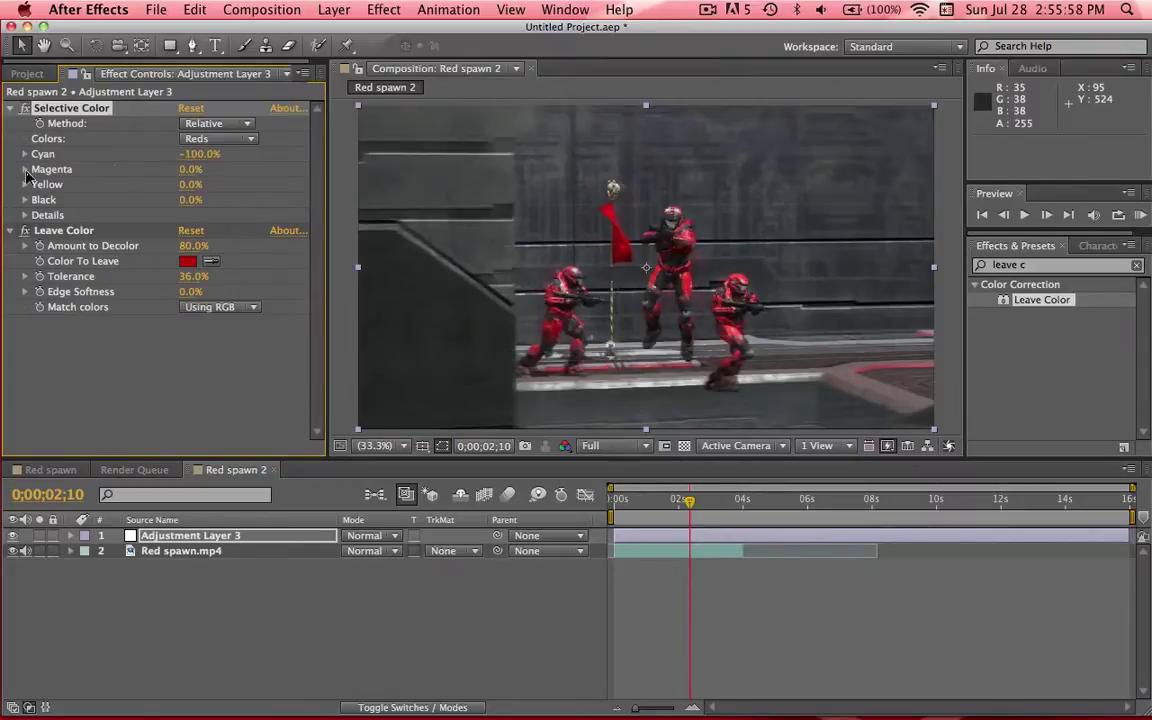
pyautogui.moveTo(190, 154); pyautogui.dragTo(247, 151)
pyautogui.moveTo(185, 169); pyautogui.dragTo(129, 193)
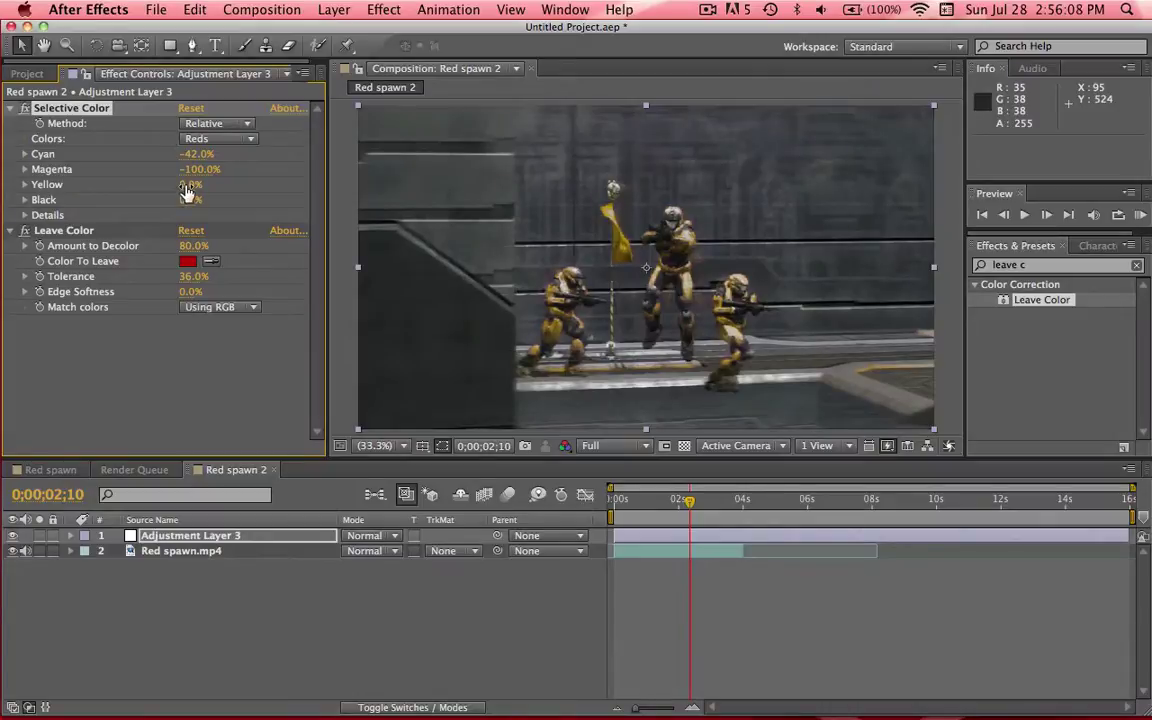
pyautogui.moveTo(186, 186); pyautogui.dragTo(50, 199)
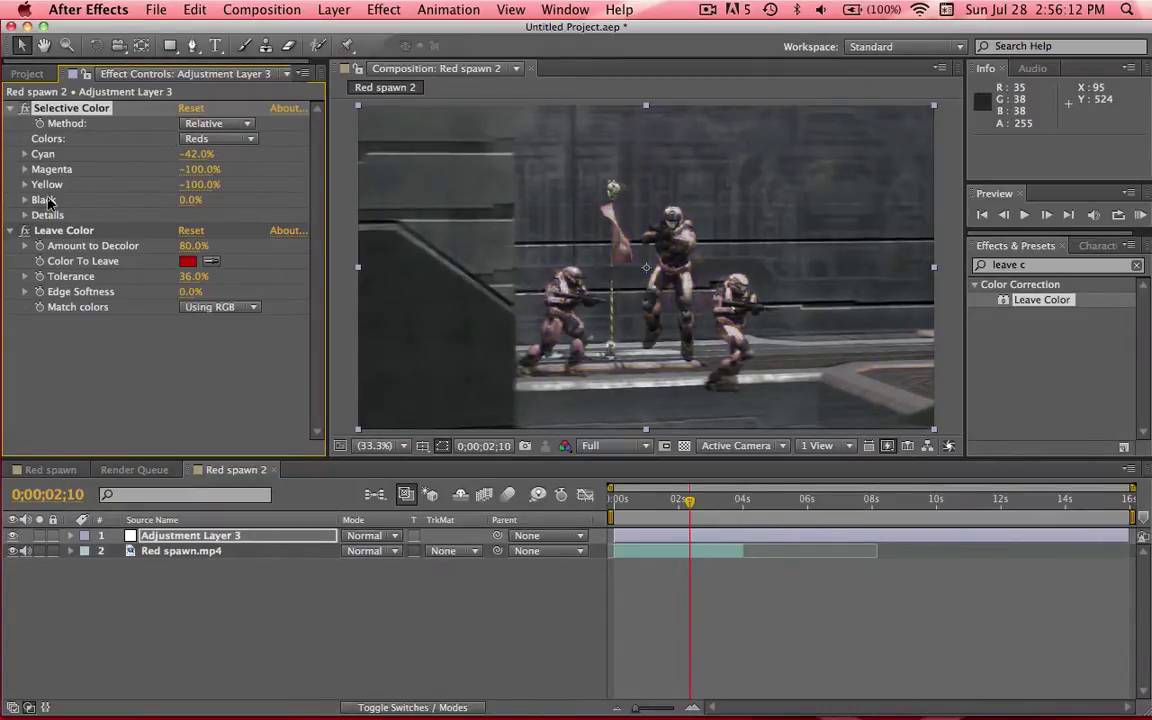
pyautogui.moveTo(185, 184); pyautogui.dragTo(242, 185)
# Step: Set Yellow and Black for Reds back to 0% and nudge Magenta up
pyautogui.click(198, 184)
pyautogui.write('0')
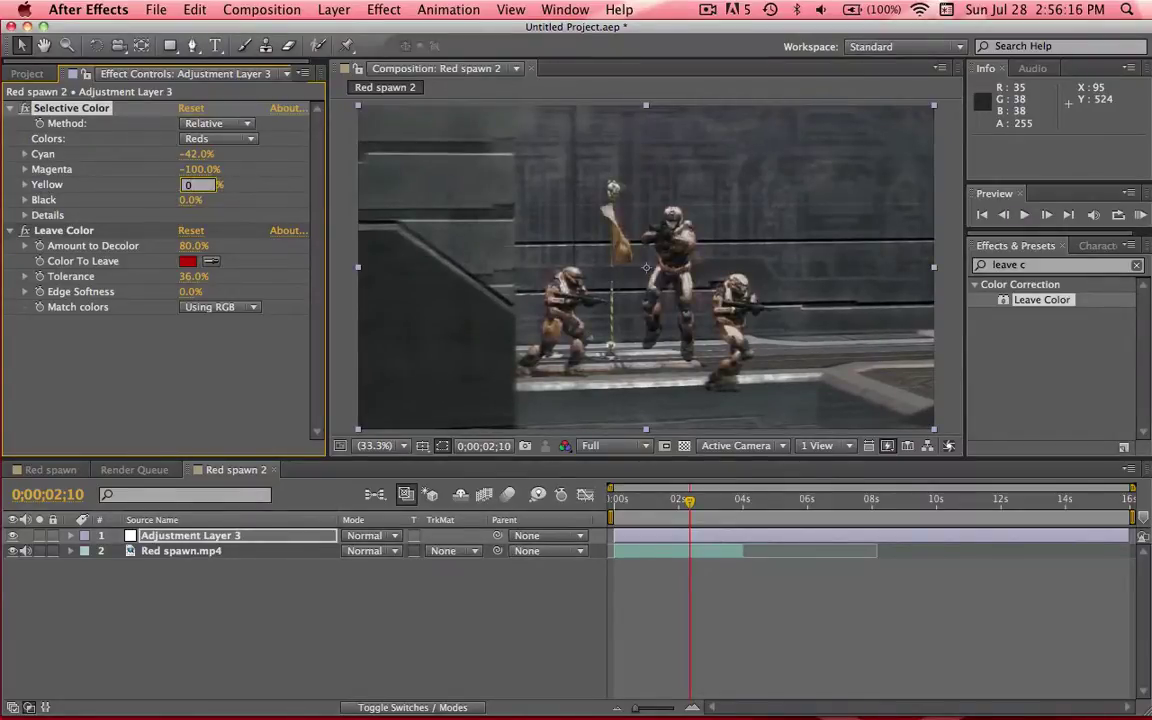
pyautogui.press('Return')
pyautogui.moveTo(190, 199); pyautogui.dragTo(453, 207)
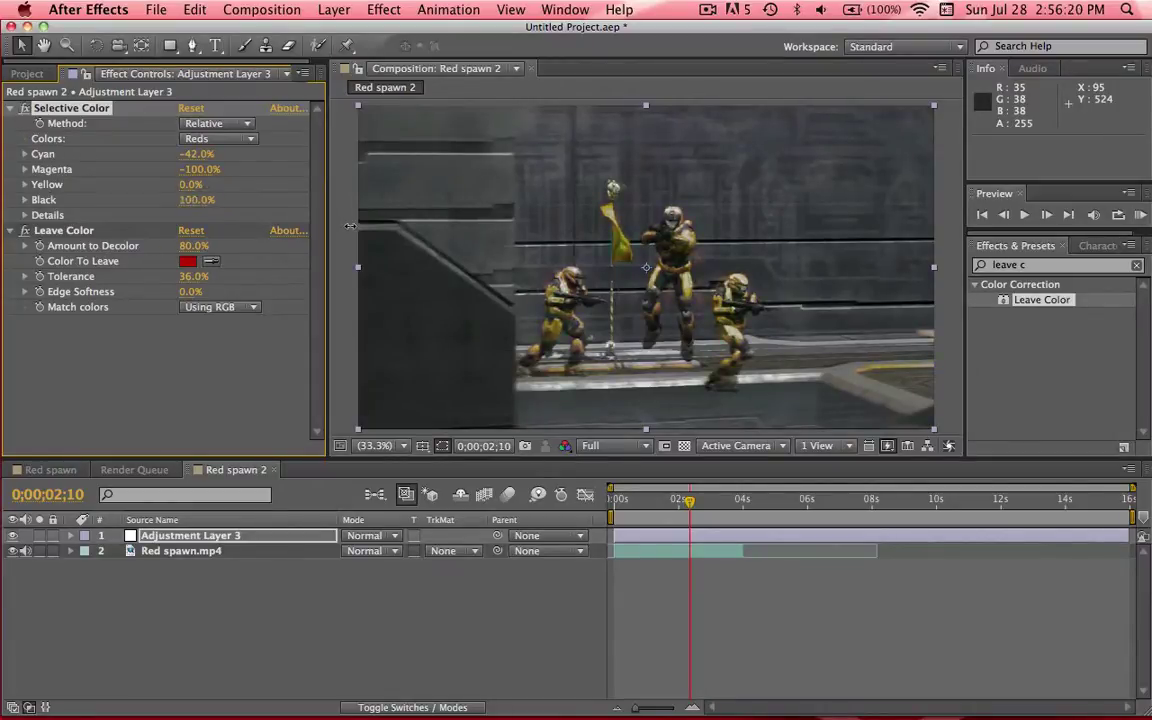
pyautogui.click(195, 201)
pyautogui.write('0')
pyautogui.press('Return')
pyautogui.moveTo(198, 169)
pyautogui.mouseDown()
pyautogui.moveTo(251, 170)
pyautogui.moveTo(206, 161)
pyautogui.mouseUp()
# Step: Reset Cyan and Magenta for Reds to 0% and lower Leave Color Tolerance to 11%
pyautogui.click(72, 230)
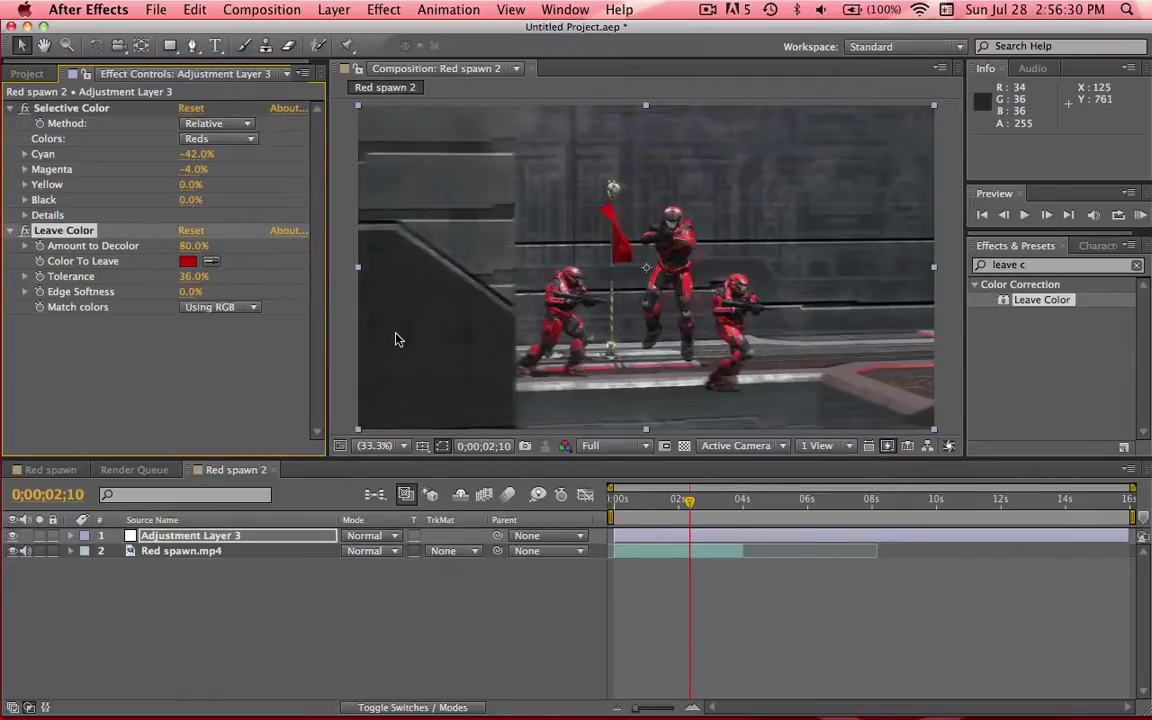
pyautogui.click(193, 155)
pyautogui.write('0')
pyautogui.press('Return')
pyautogui.click(191, 170)
pyautogui.write('0')
pyautogui.press('Return')
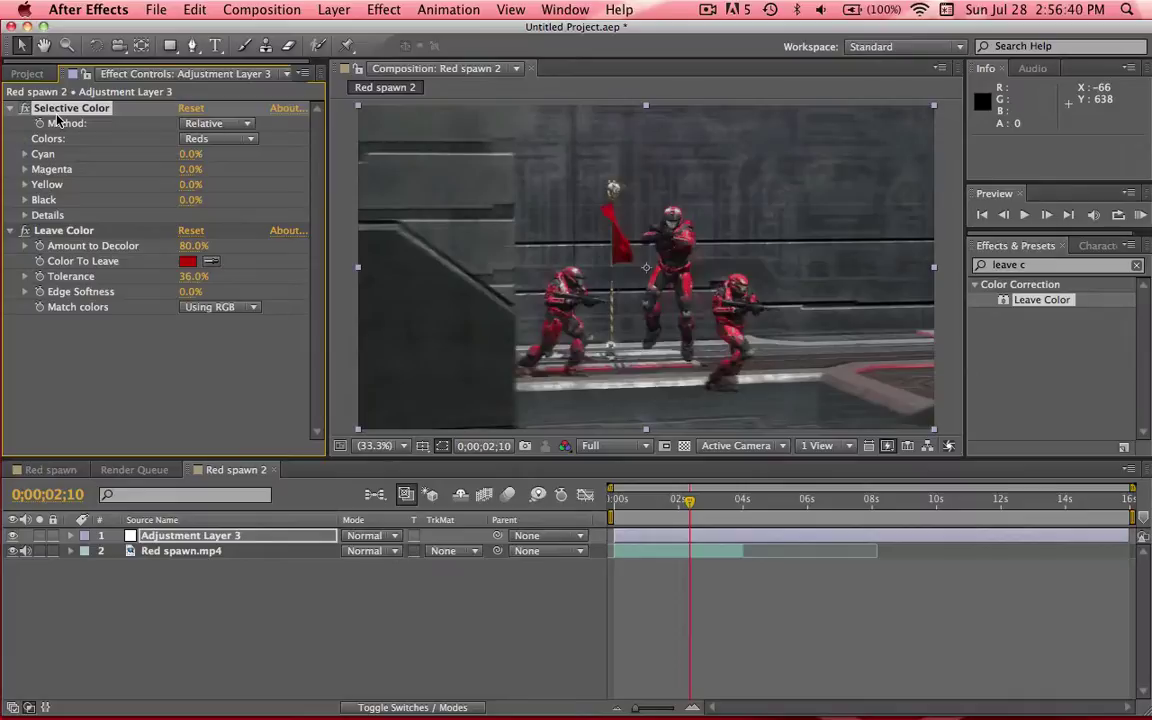
pyautogui.moveTo(193, 276)
pyautogui.mouseDown()
pyautogui.moveTo(165, 276)
pyautogui.moveTo(189, 278)
pyautogui.mouseUp()
# Step: Set Leave Color Tolerance to 30% and Amount to Decolor to 75%
pyautogui.click(190, 277)
pyautogui.write('30')
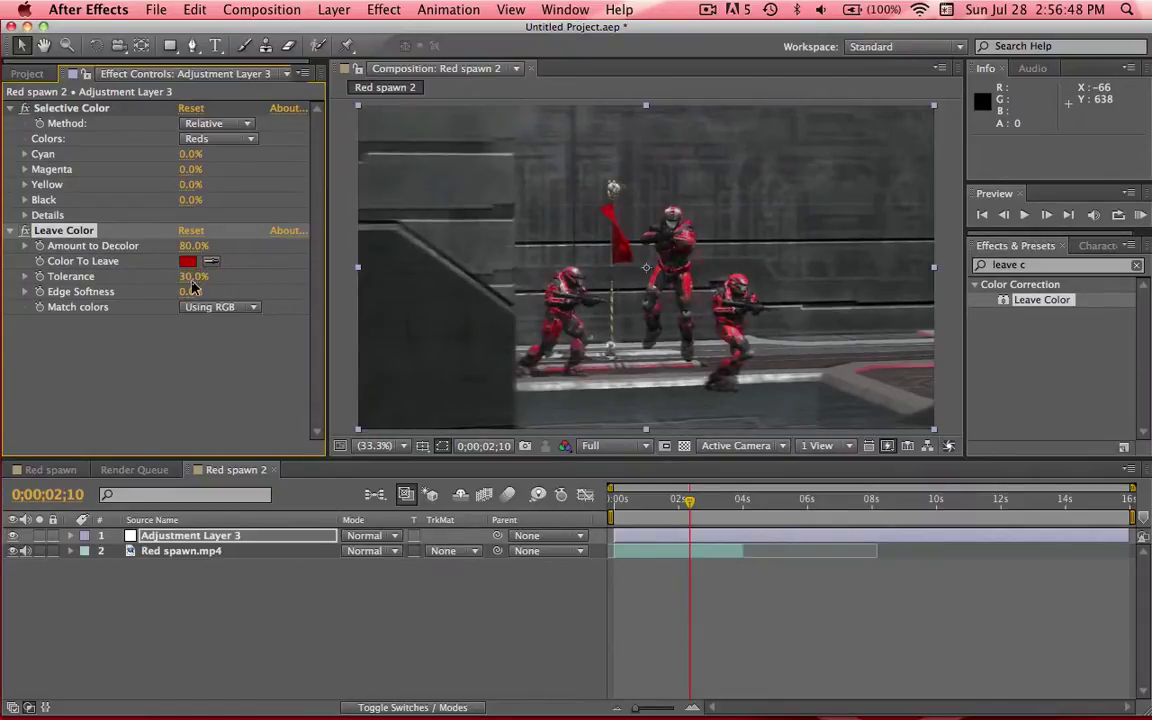
pyautogui.press('Return')
pyautogui.click(190, 247)
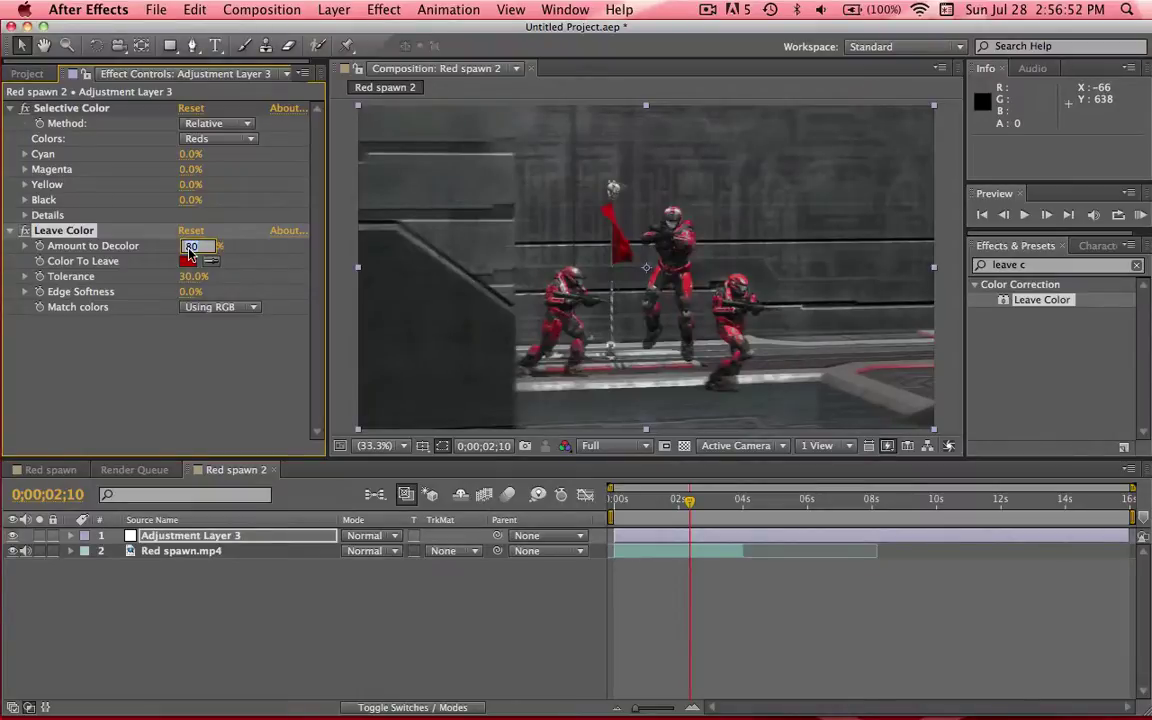
pyautogui.write('75')
pyautogui.press('Return')
# Step: Push the reds' Cyan down to -62% and settle Amount to Decolor at 80%
pyautogui.moveTo(188, 247); pyautogui.dragTo(218, 248)
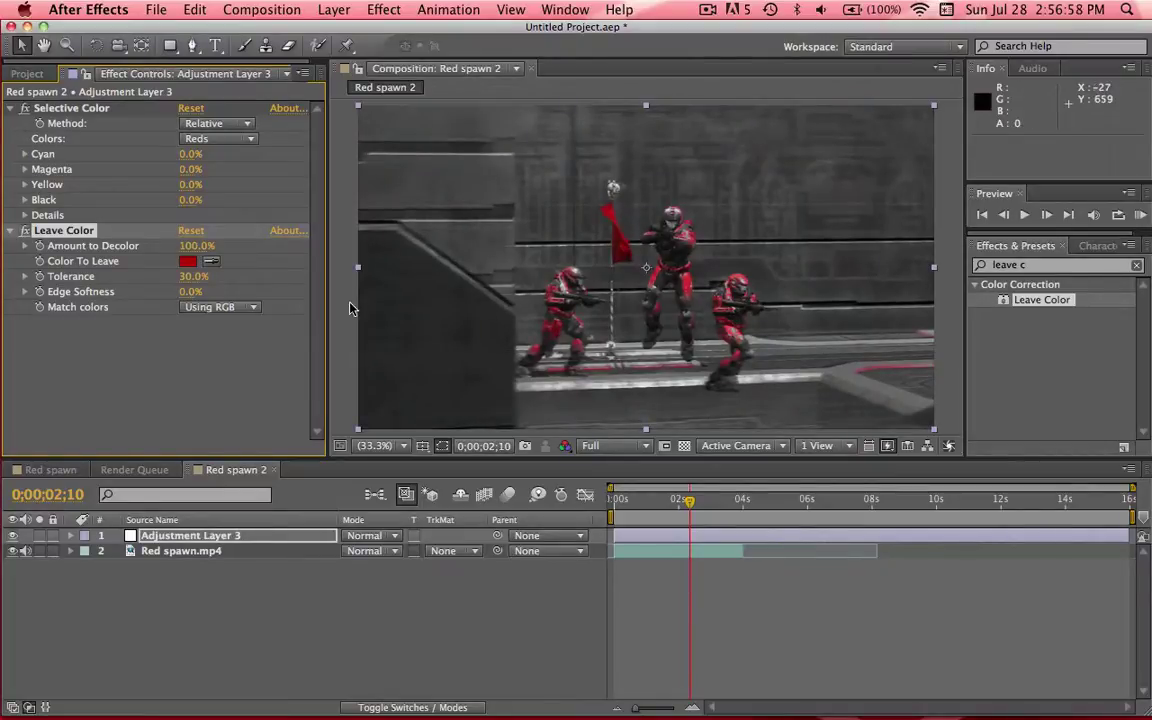
pyautogui.moveTo(188, 154); pyautogui.dragTo(146, 166)
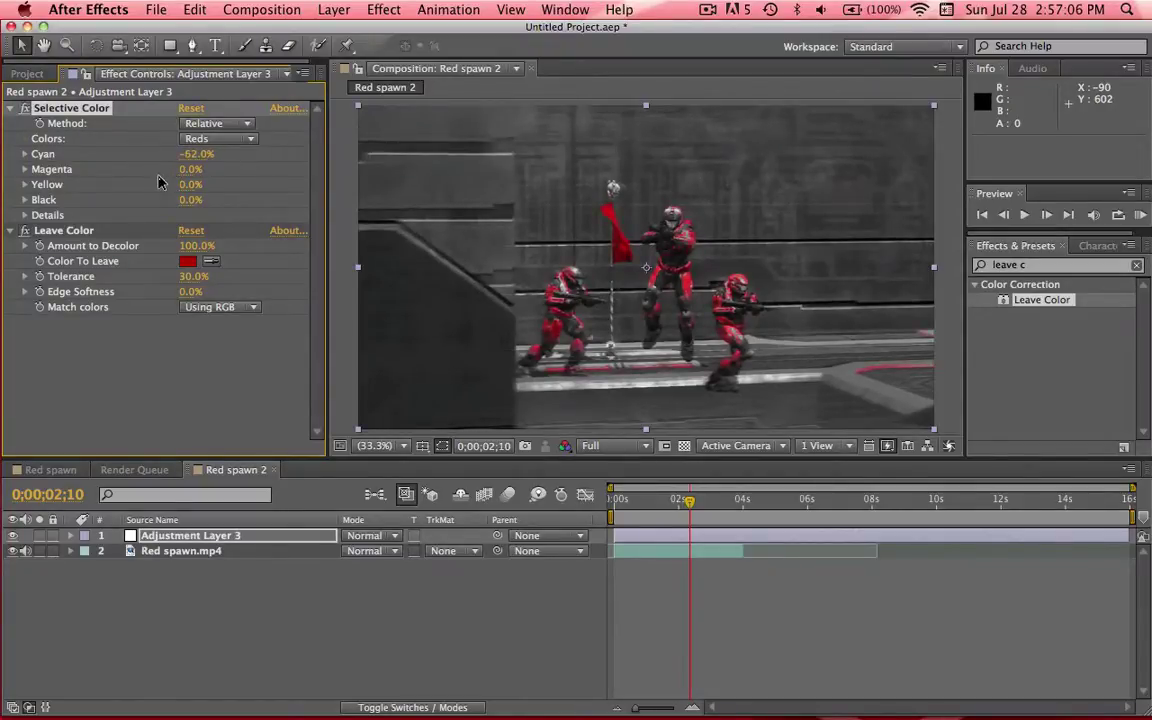
pyautogui.moveTo(186, 246)
pyautogui.mouseDown()
pyautogui.moveTo(165, 246)
pyautogui.moveTo(196, 254)
pyautogui.mouseUp()
pyautogui.click(194, 247)
pyautogui.write('80')
pyautogui.press('Return')
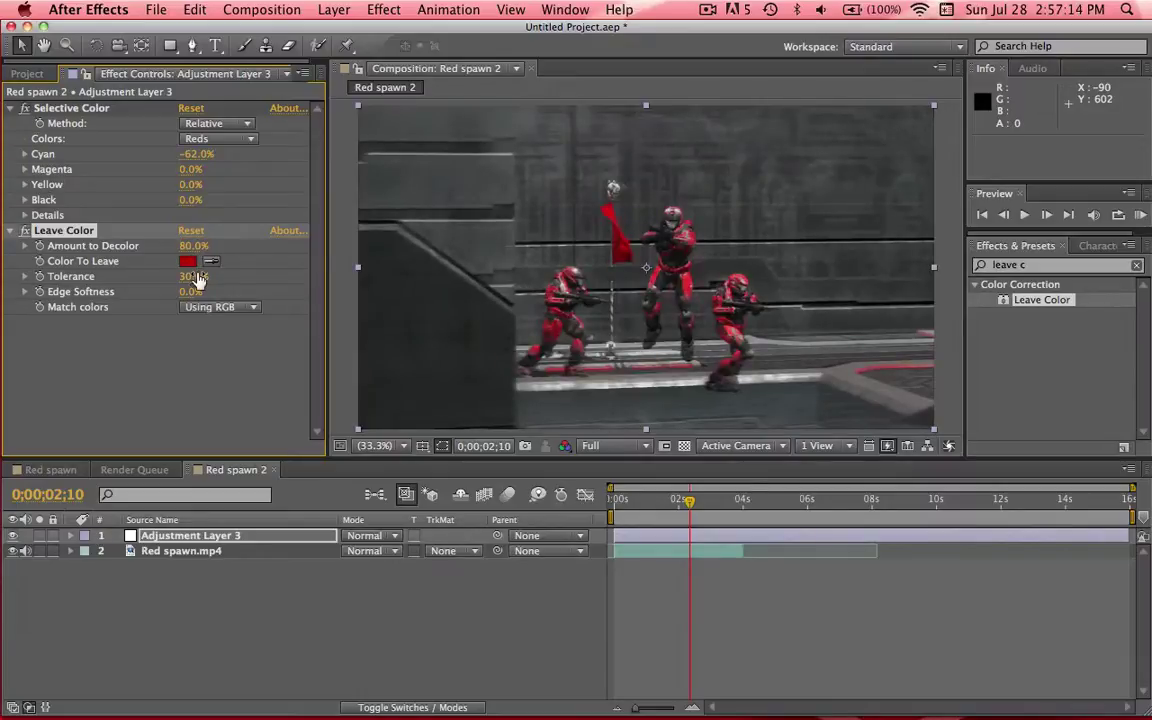
# Step: Match Red spawn 2 to Red spawn: reds' Cyan -67% and Amount to Decolor 100%
pyautogui.click(50, 469)
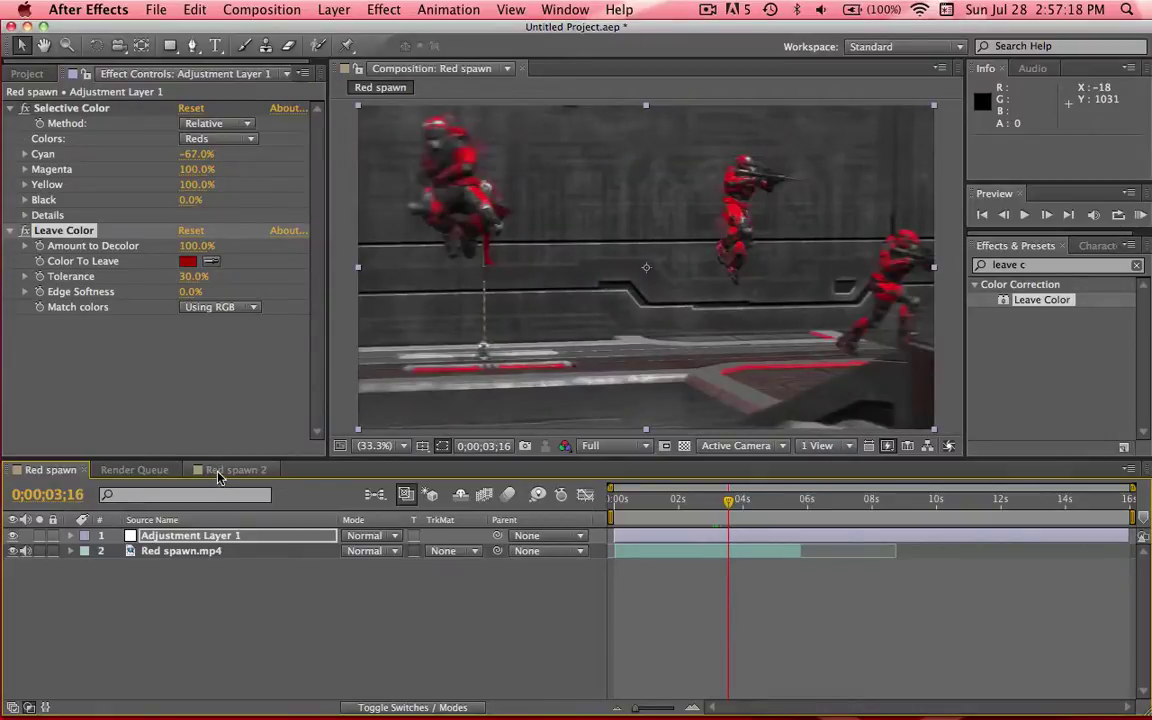
pyautogui.click(220, 474)
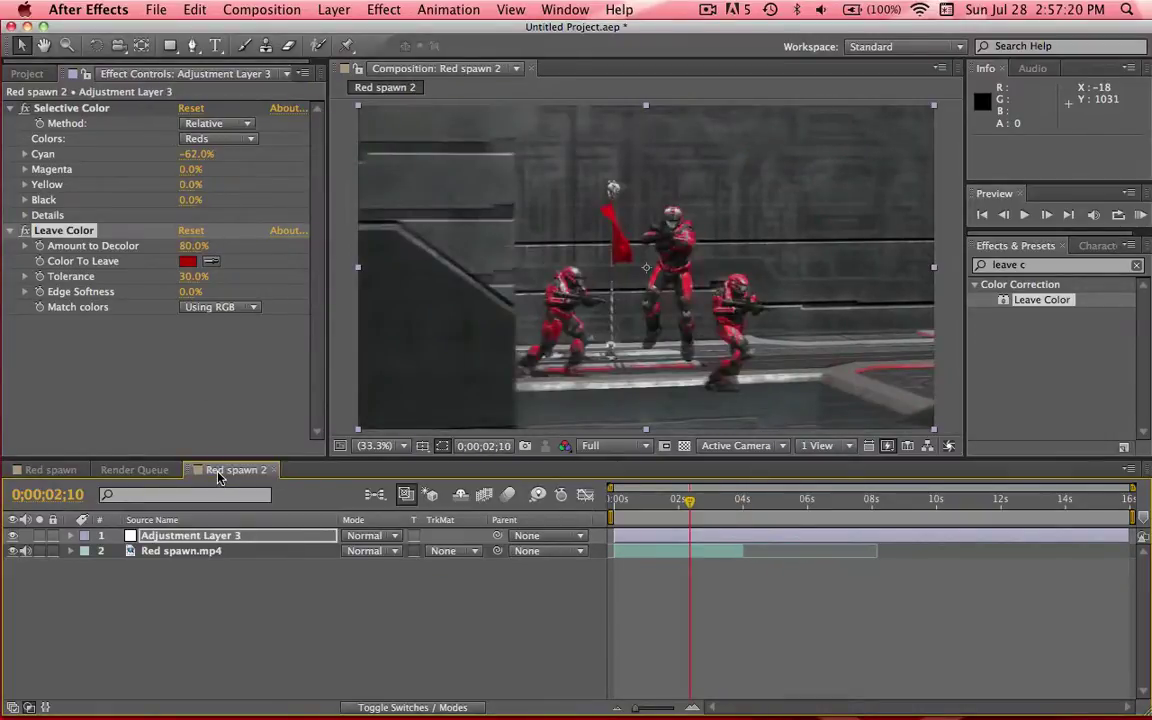
pyautogui.click(195, 154)
pyautogui.write('-67')
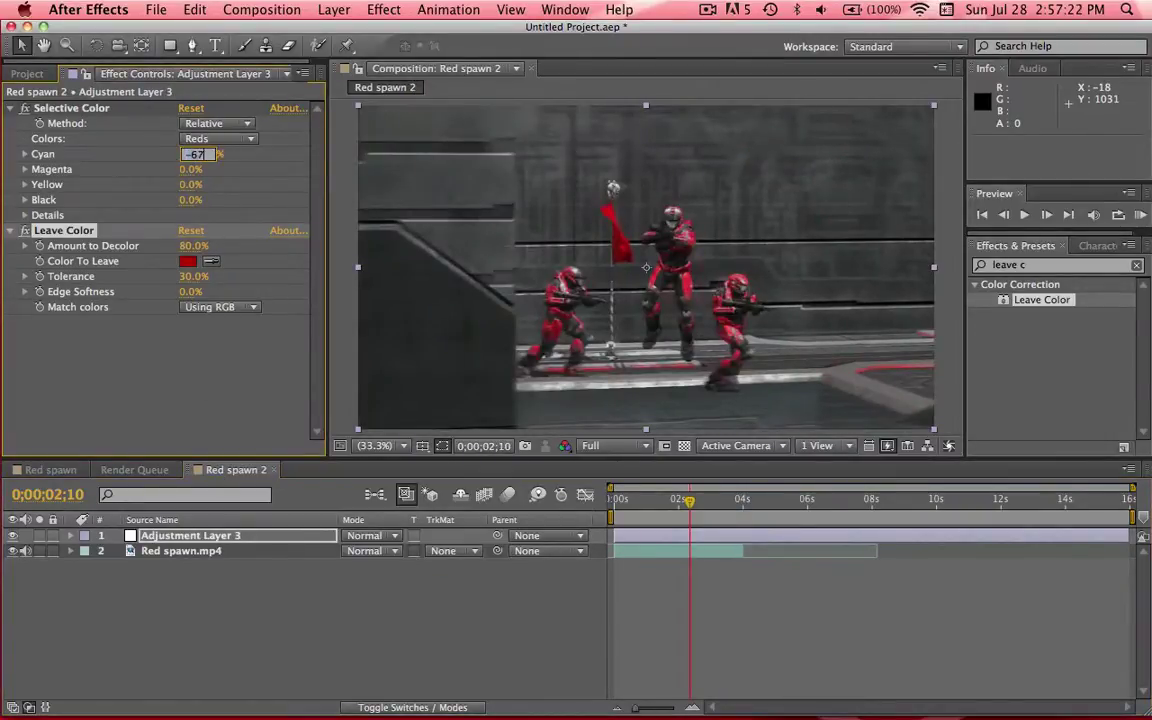
pyautogui.press('Return')
pyautogui.click(193, 246)
pyautogui.write('100')
pyautogui.press('Return')
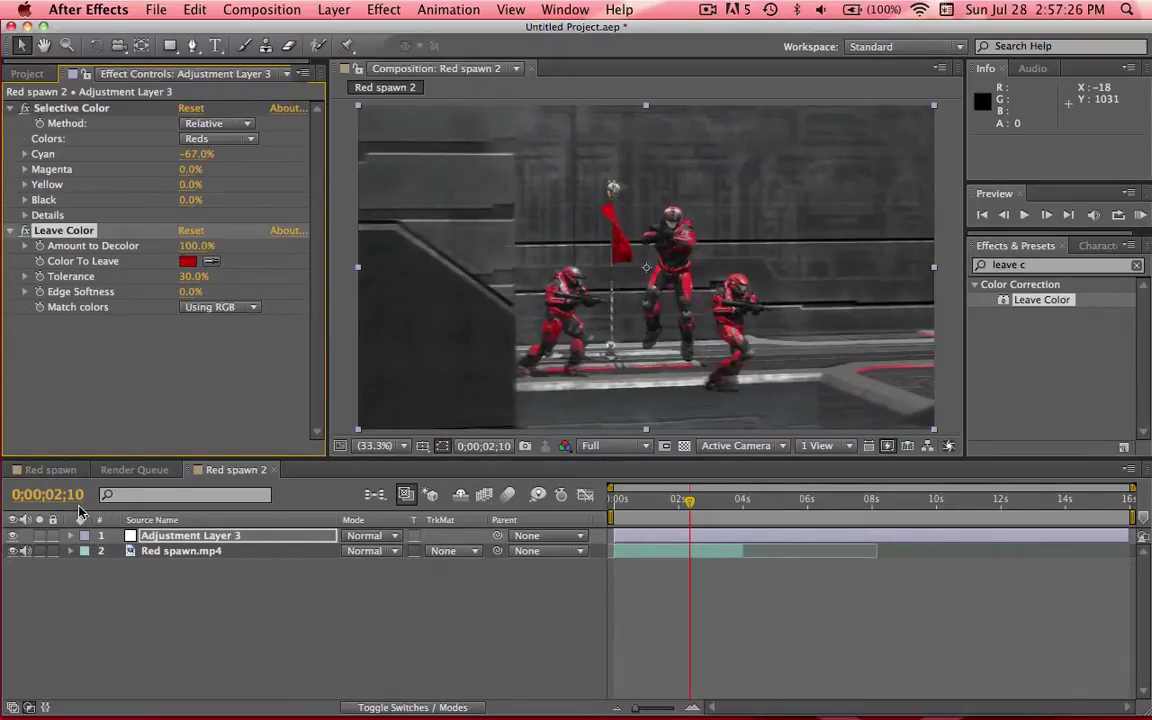
pyautogui.click(47, 470)
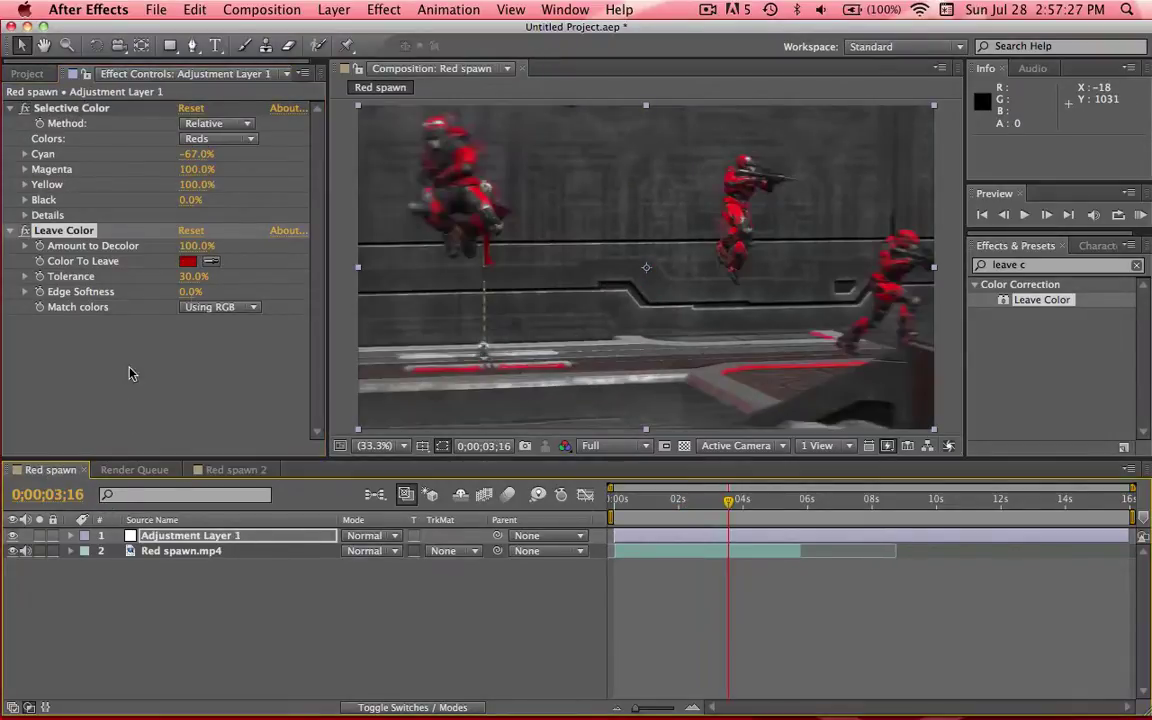
# Step: In Red spawn 2, change Color To Leave to the darker red 940000
pyautogui.click(210, 469)
pyautogui.click(188, 261)
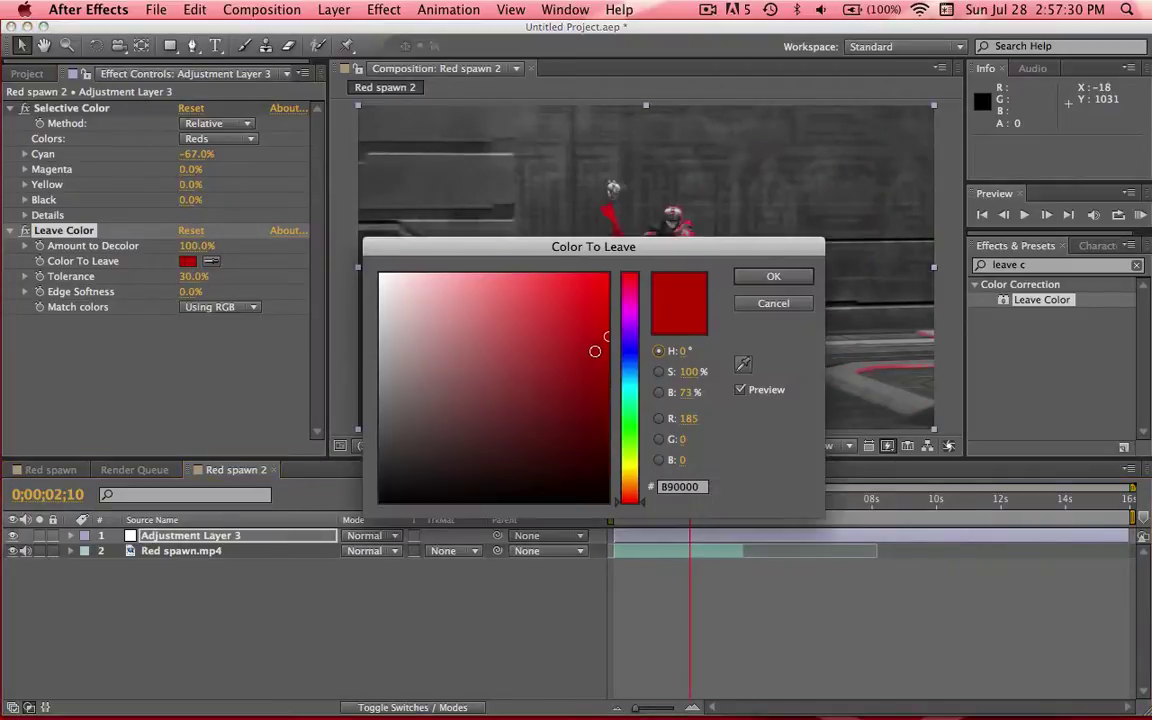
pyautogui.click(607, 369)
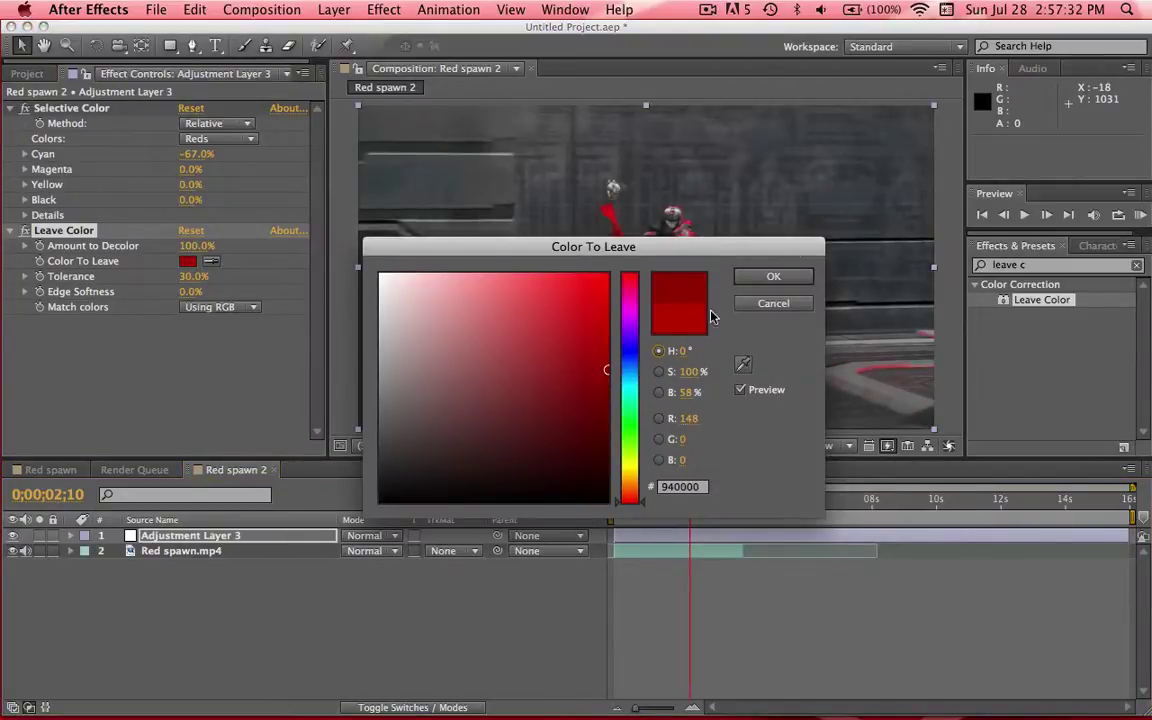
pyautogui.click(796, 273)
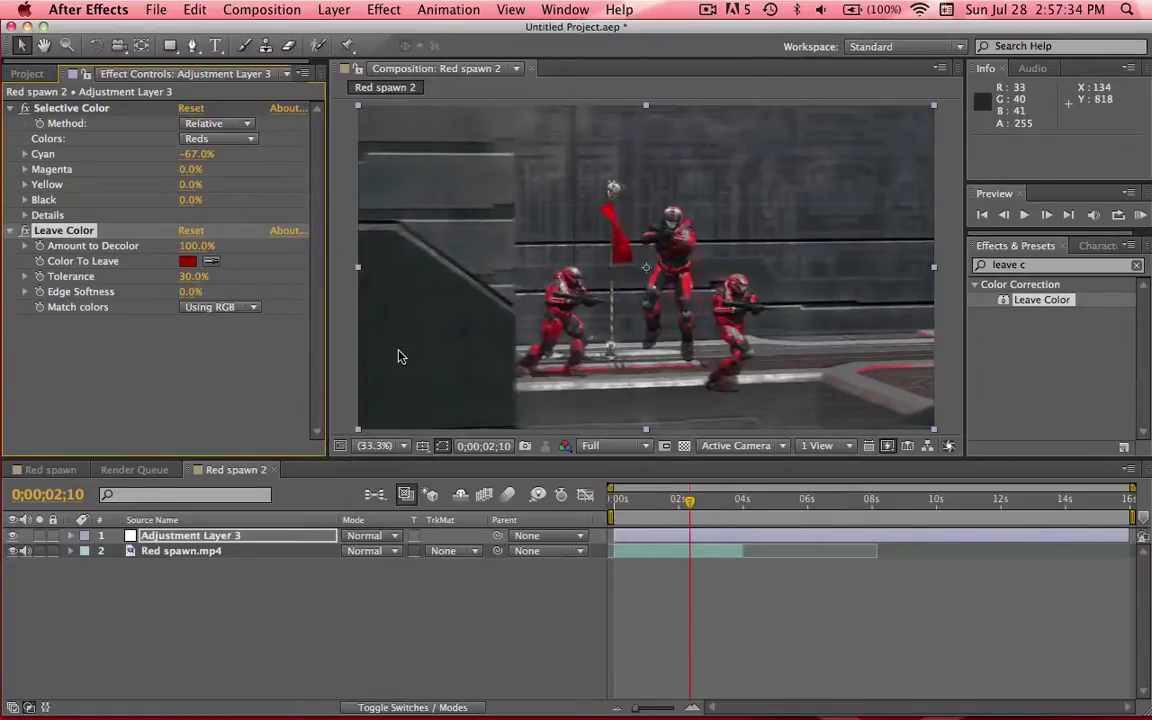
# Step: Set Selective Color's Magenta and Yellow for Reds to 100% in Red spawn 2
pyautogui.click(40, 469)
pyautogui.click(233, 469)
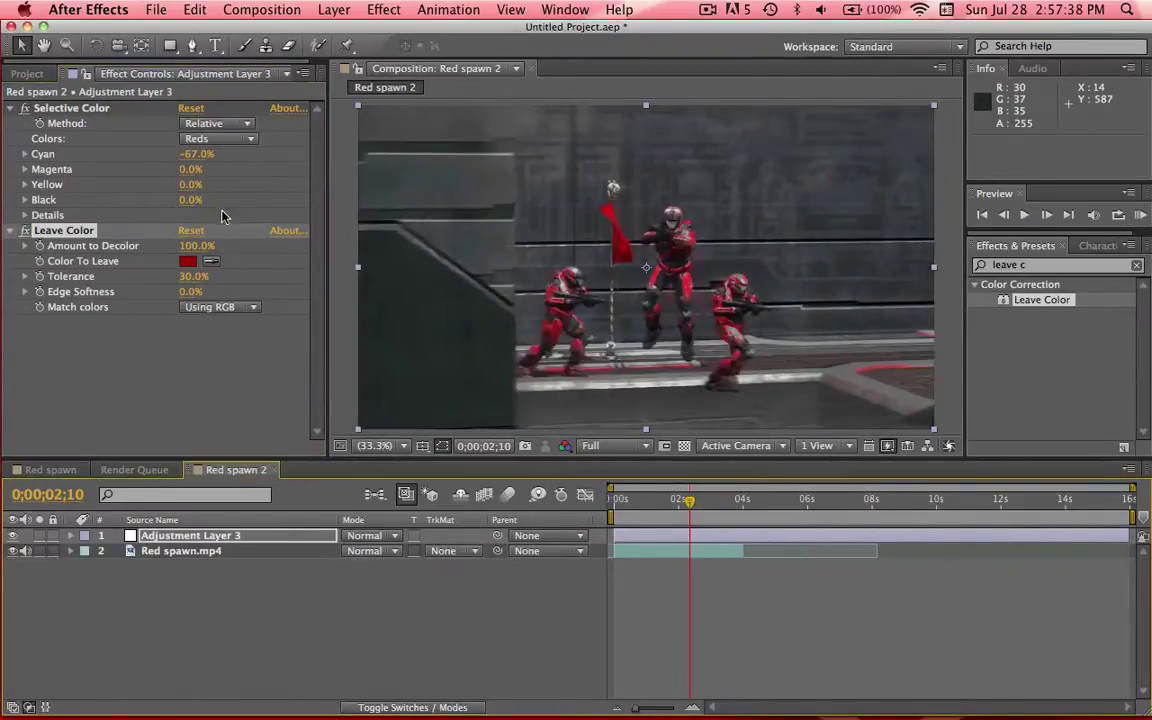
pyautogui.click(190, 169)
pyautogui.write('100')
pyautogui.press('Return')
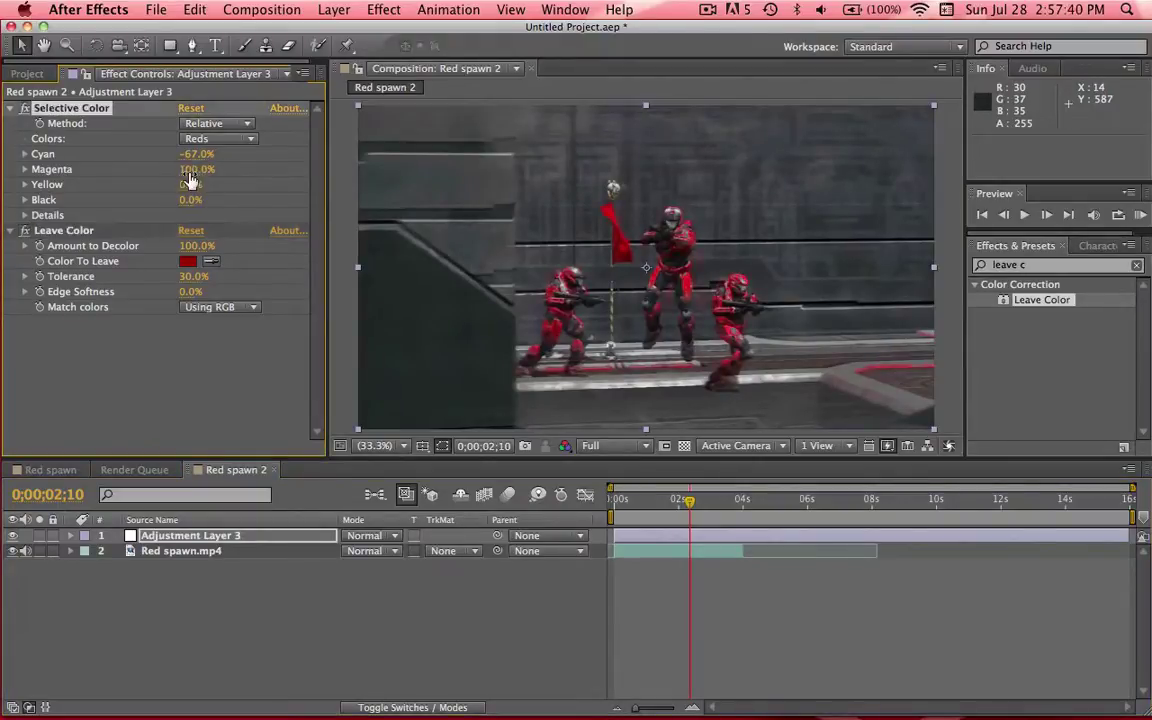
pyautogui.click(188, 186)
pyautogui.write('100')
pyautogui.press('Return')
# Step: Scrub to 0;00;02;10 and switch Selective Color's Method to Absolute
pyautogui.click(670, 499)
pyautogui.moveTo(670, 502); pyautogui.dragTo(689, 505)
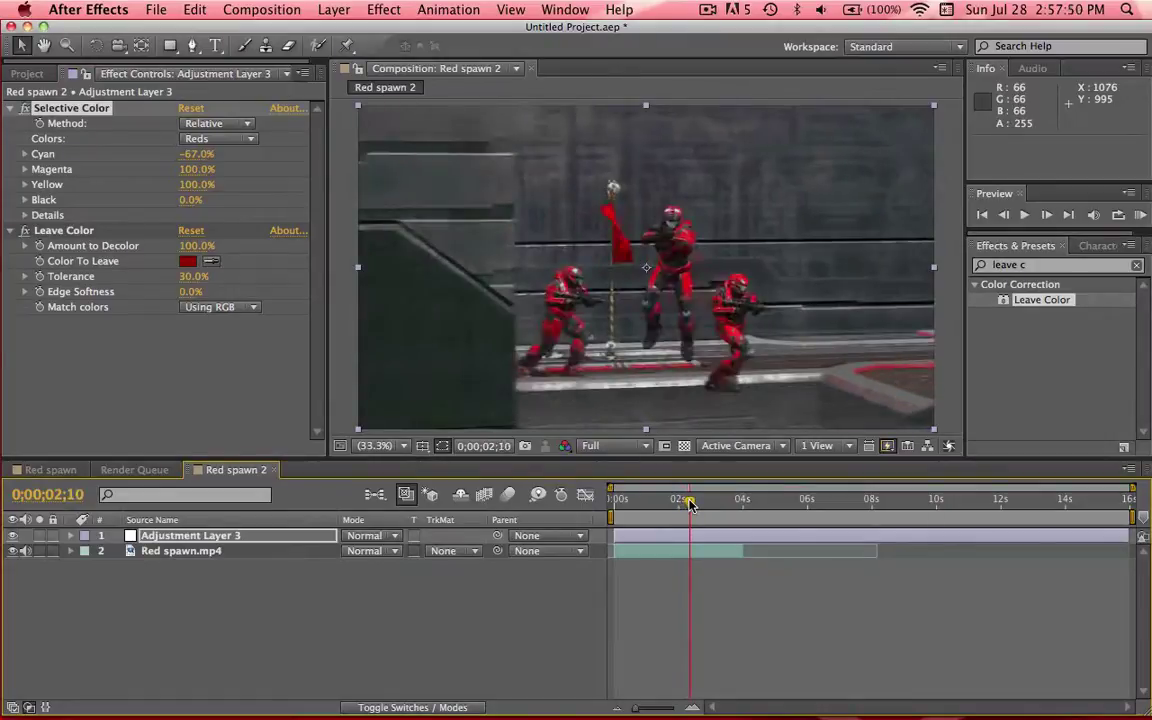
pyautogui.click(209, 122)
pyautogui.click(213, 155)
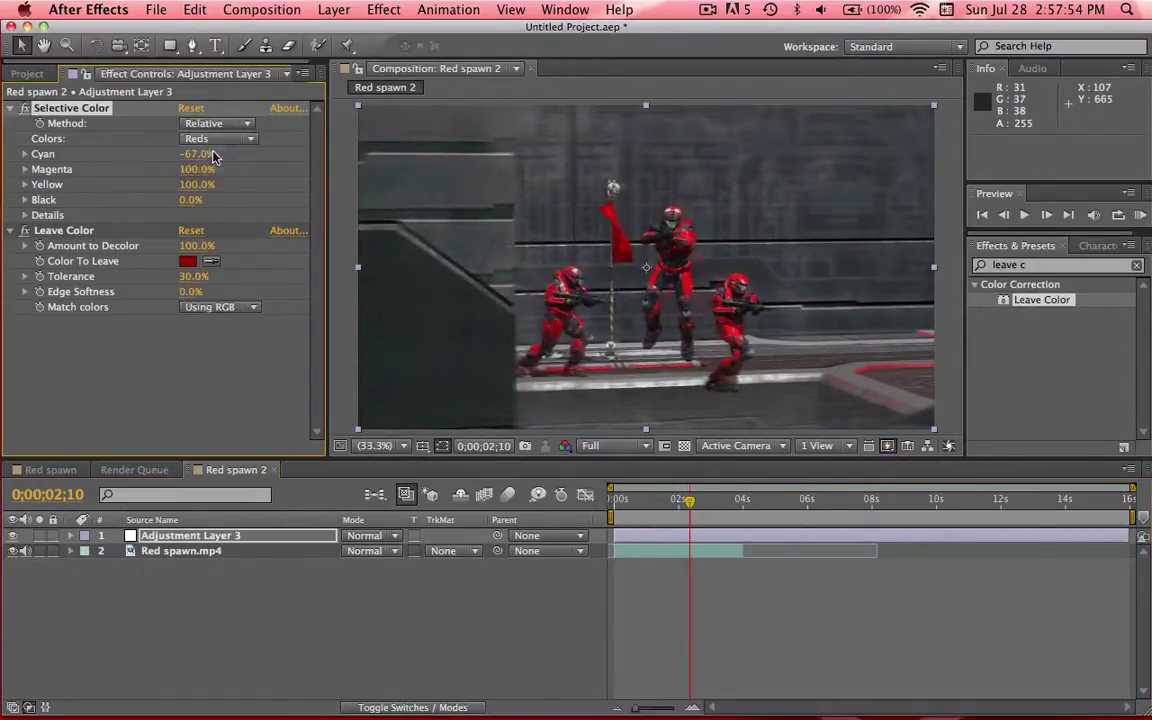
# Step: Set Selective Color's Method back to Relative and toggle Adjustment Layer 3 to compare before and after
pyautogui.click(213, 124)
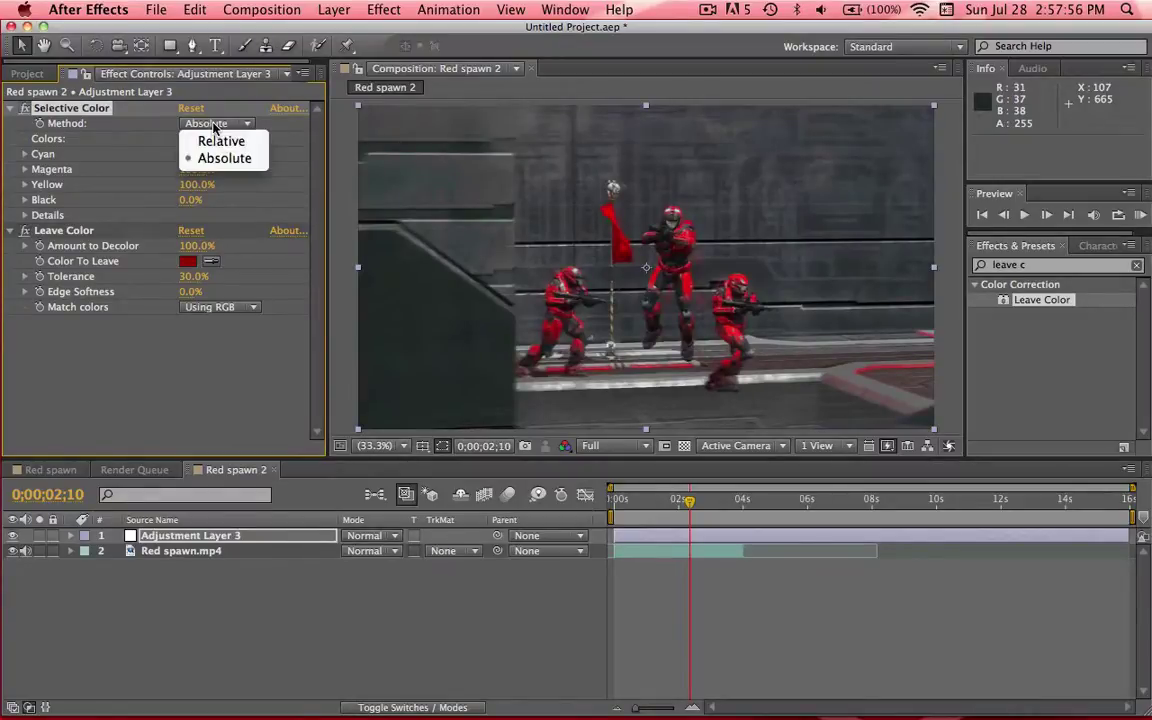
pyautogui.click(216, 141)
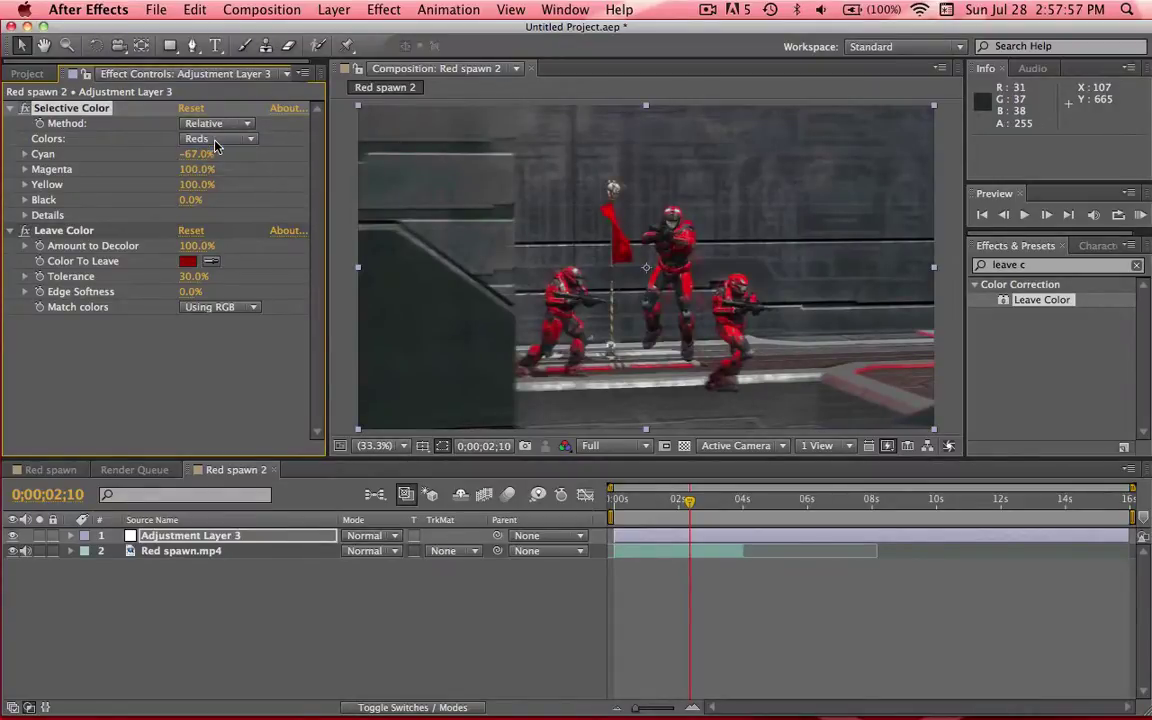
pyautogui.click(12, 536)
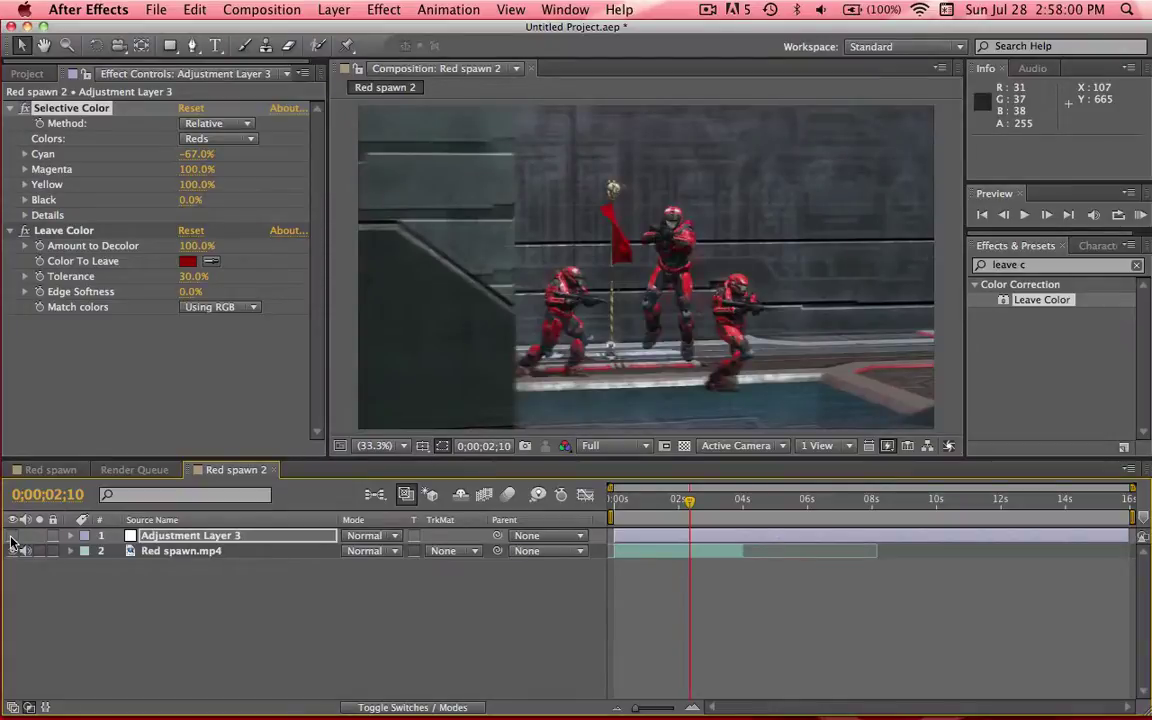
pyautogui.click(12, 536)
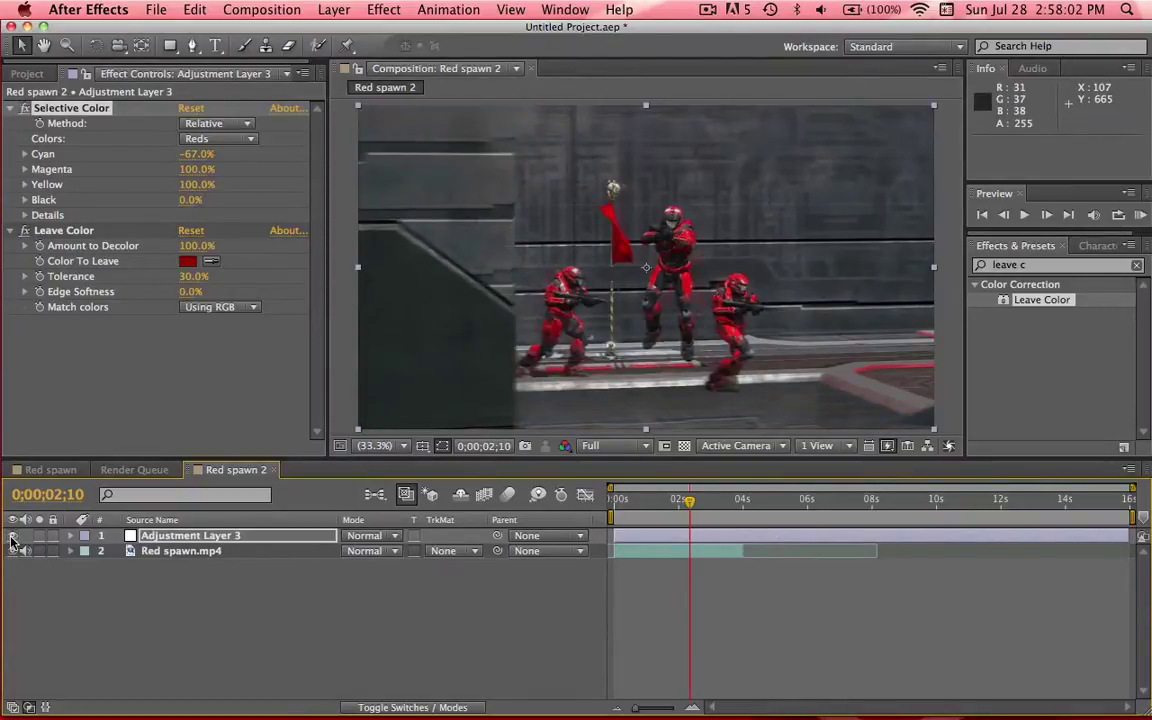
pyautogui.click(12, 536)
pyautogui.click(12, 536)
pyautogui.click(12, 536)
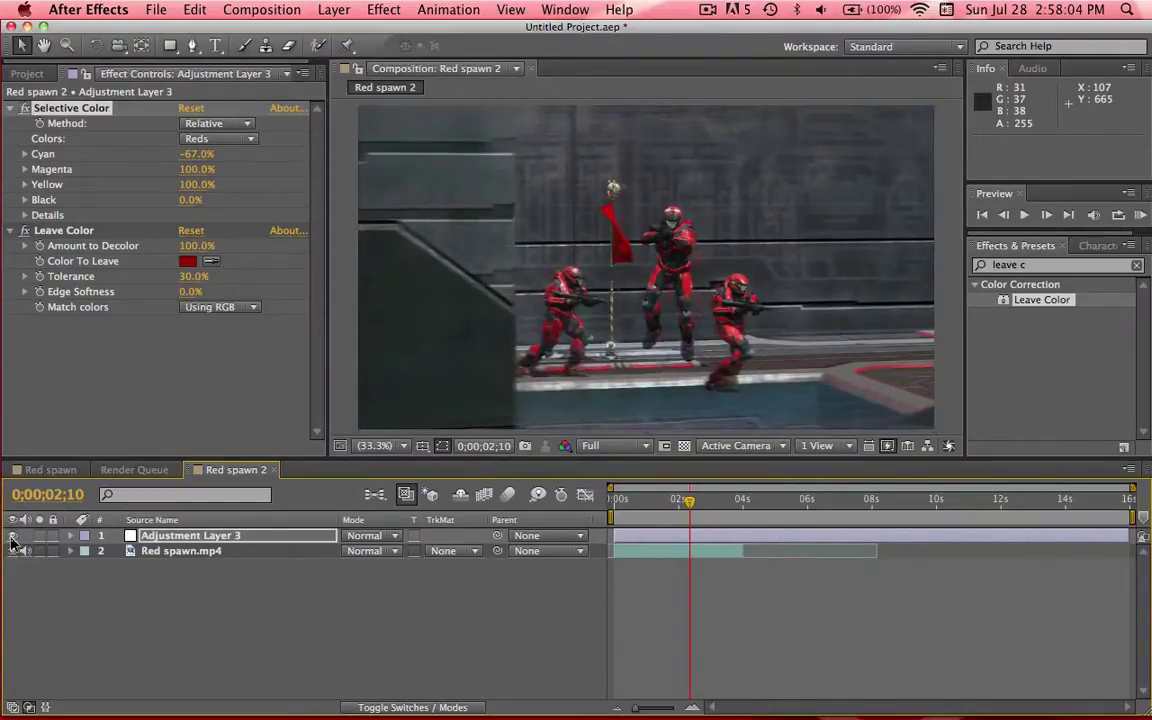
pyautogui.click(12, 536)
pyautogui.click(12, 536)
pyautogui.click(12, 536)
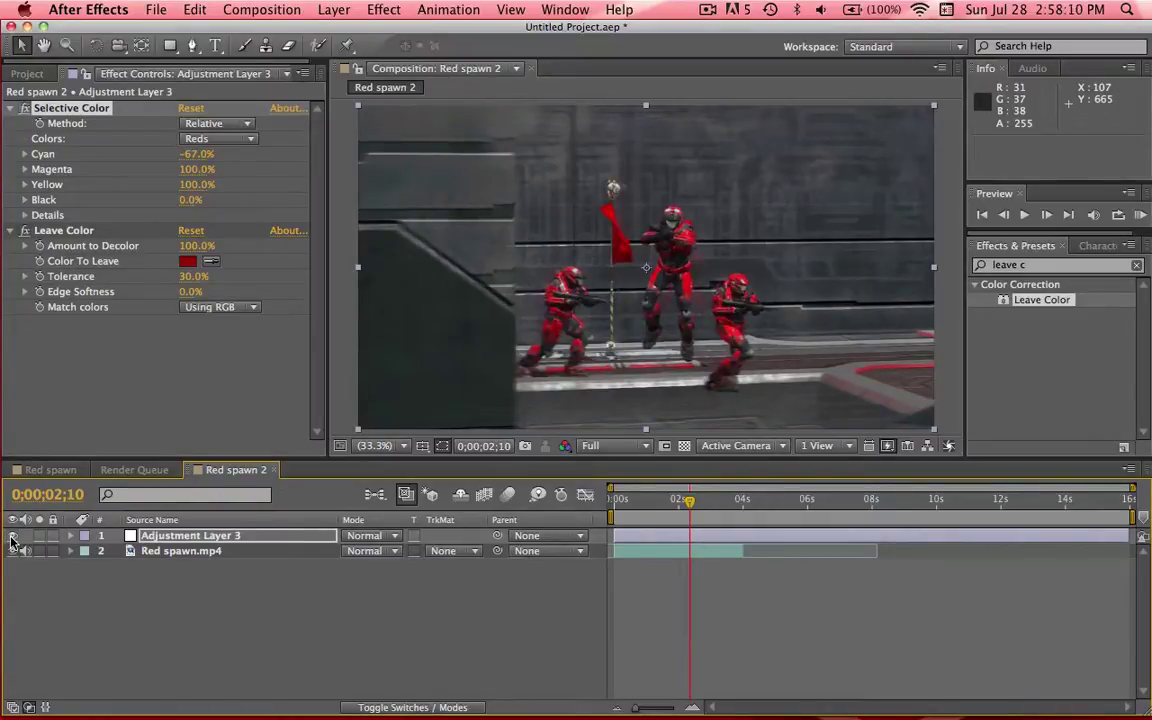
pyautogui.click(12, 536)
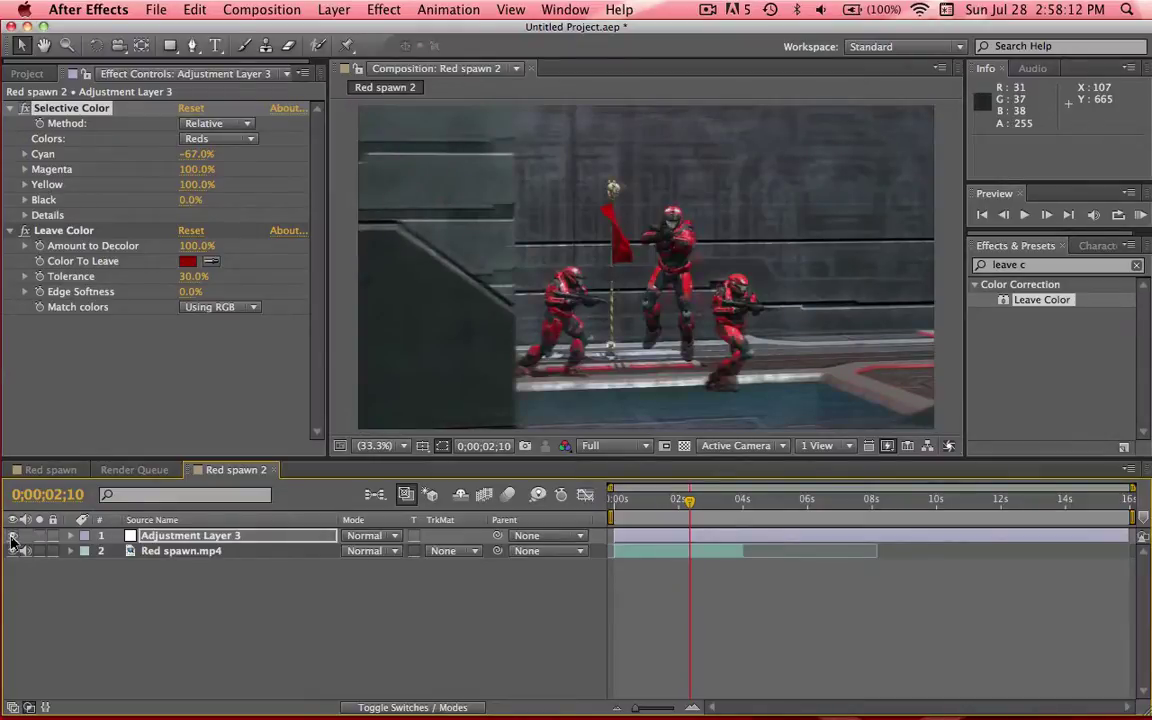
pyautogui.click(12, 536)
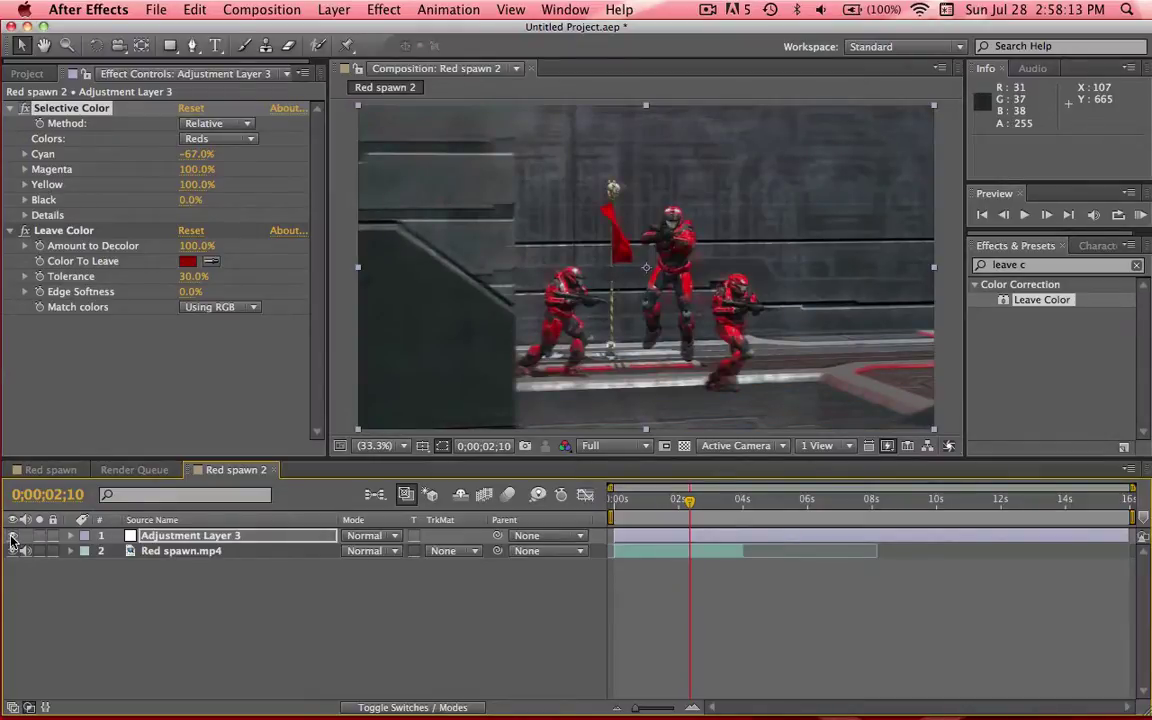
pyautogui.click(645, 500)
pyautogui.moveTo(645, 500); pyautogui.dragTo(695, 505)
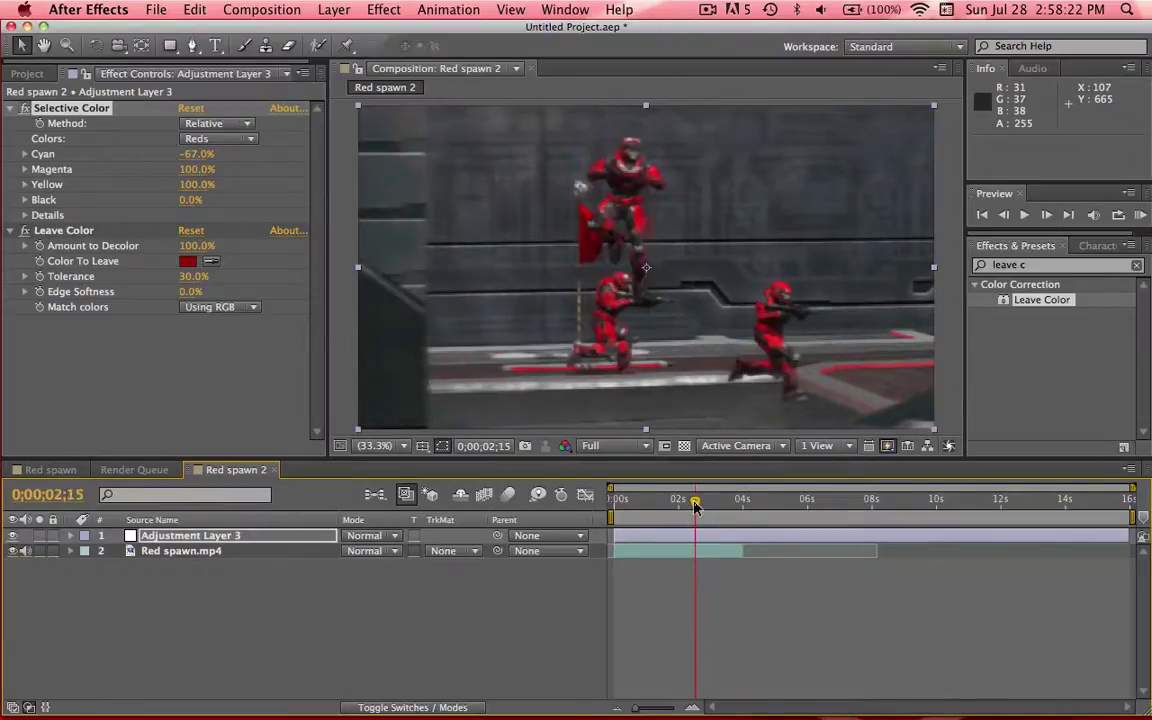